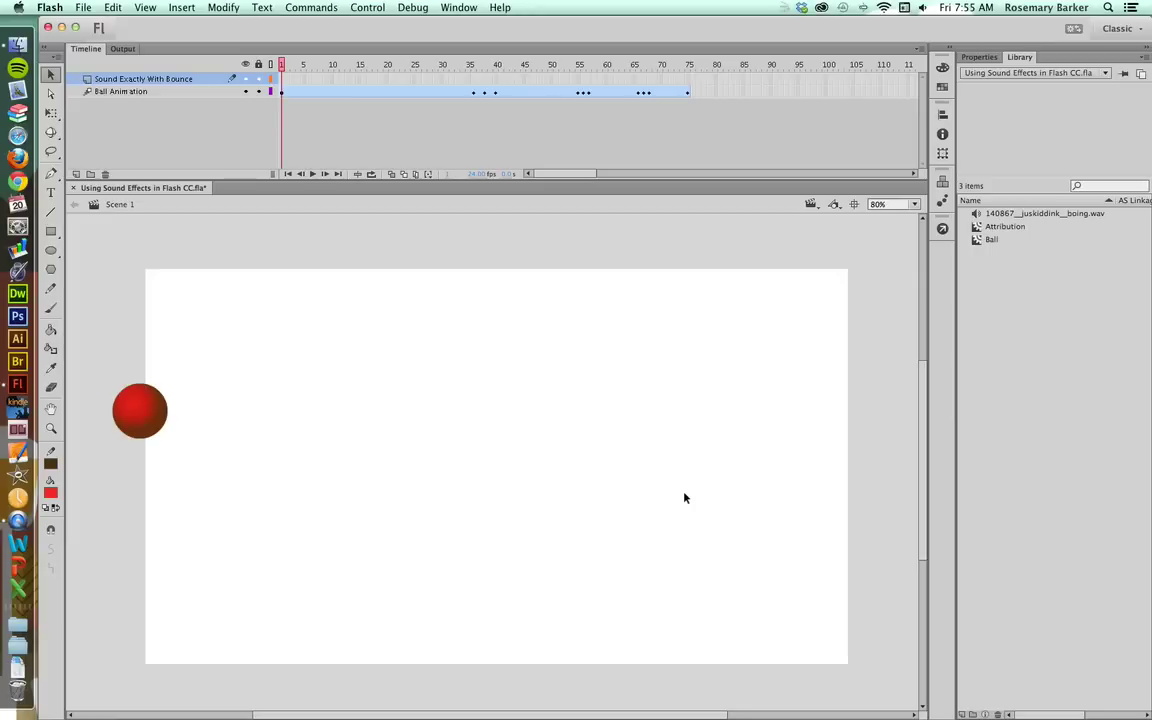
Step: Keep the Classic workspace, then inspect the ball's bounce path and the default motion presets
{"action": "left_click", "coordinate": [1139, 30]}
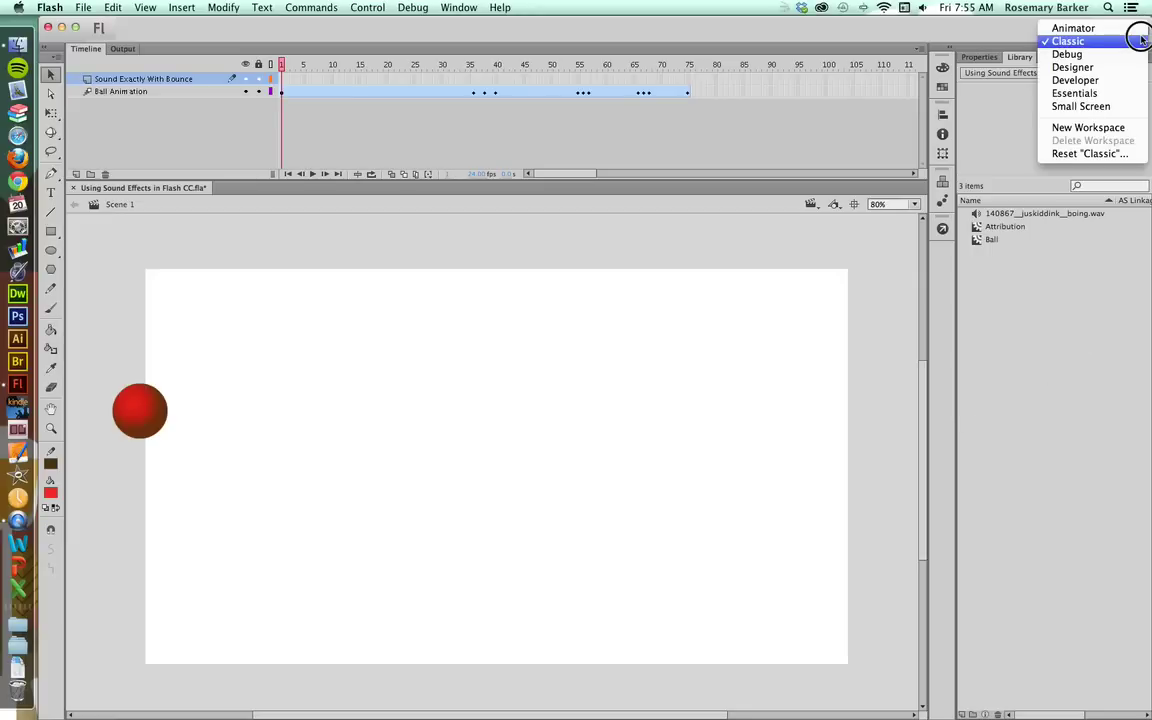
{"action": "left_click", "coordinate": [1141, 40]}
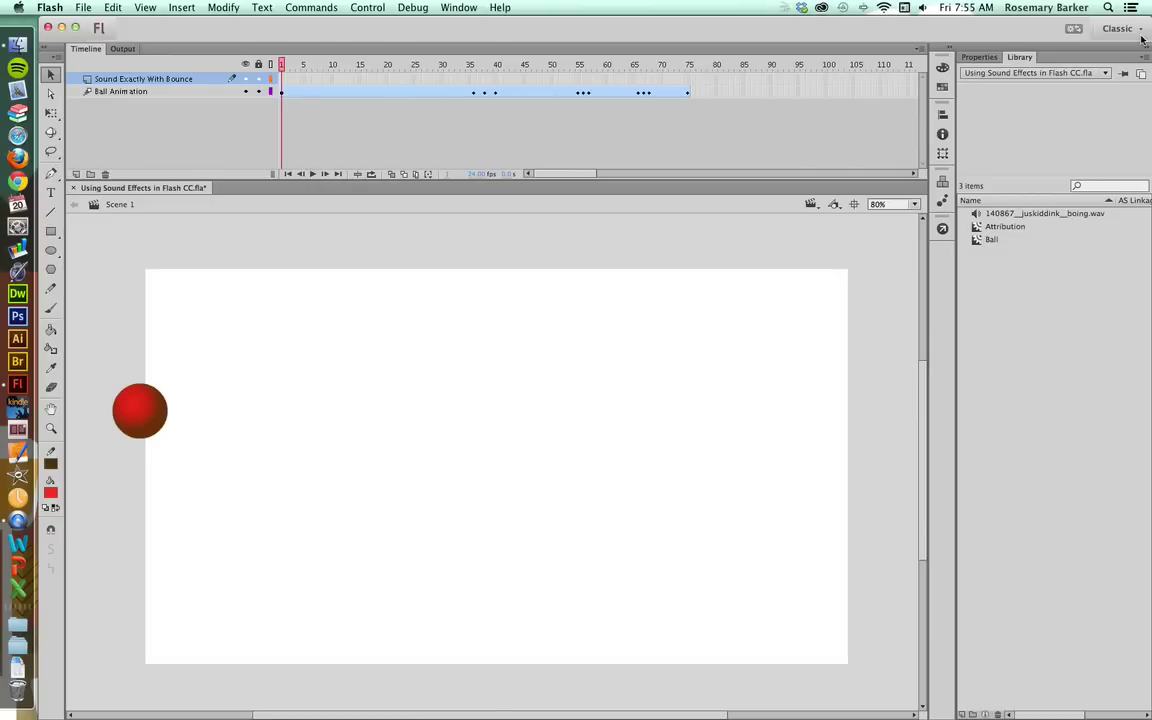
{"action": "left_click", "coordinate": [135, 414]}
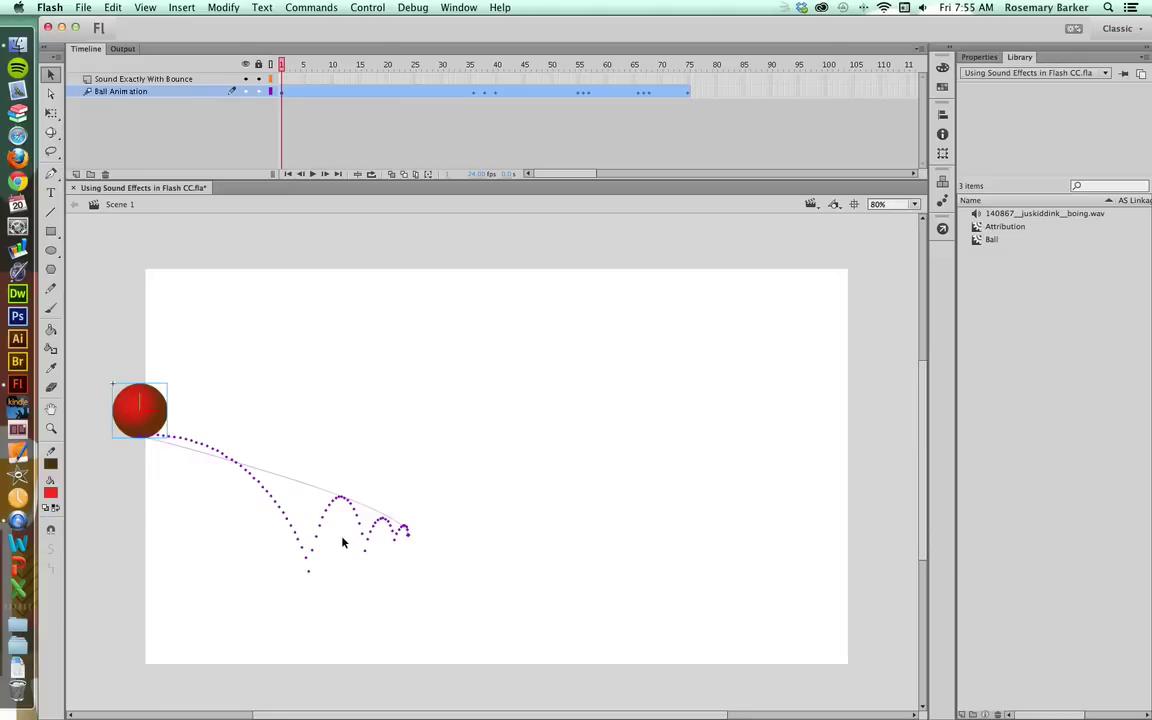
{"action": "left_click", "coordinate": [942, 200]}
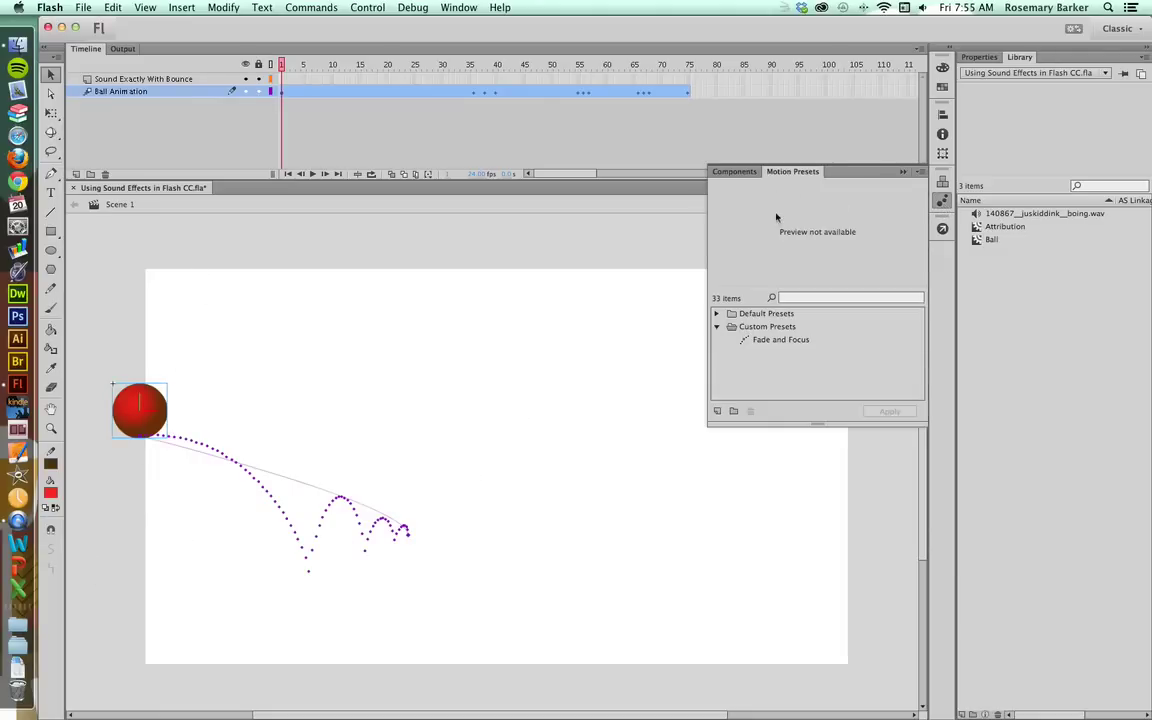
{"action": "left_click", "coordinate": [717, 314]}
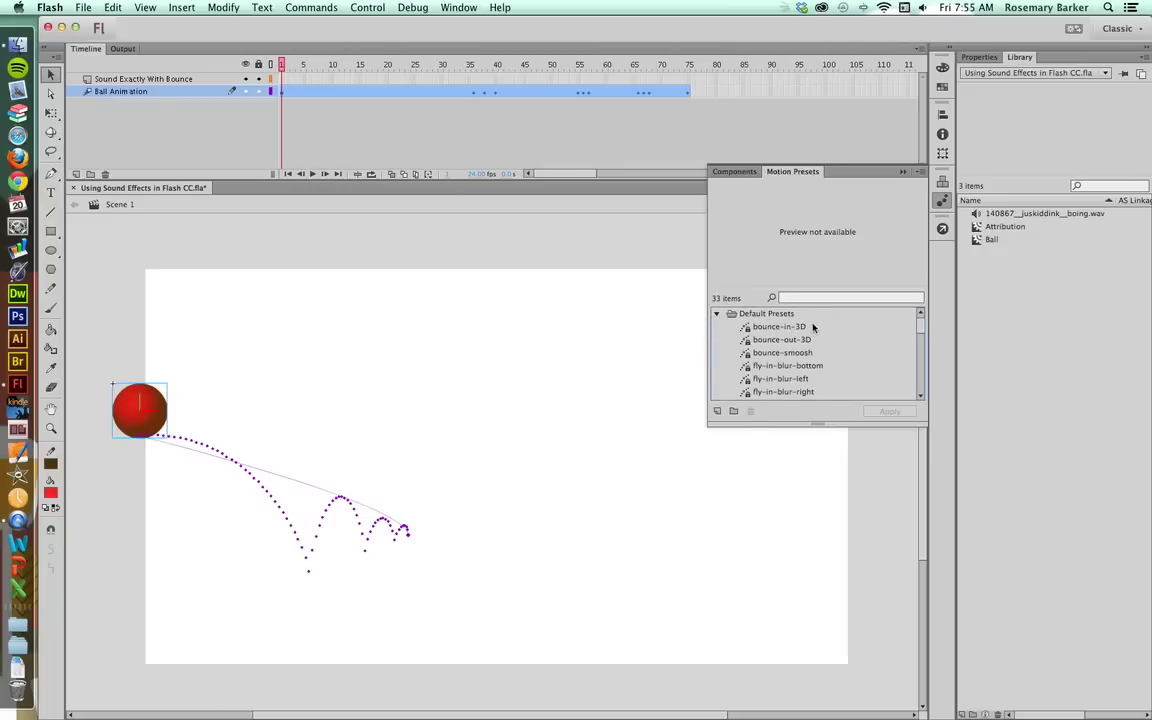
{"action": "left_click", "coordinate": [902, 171]}
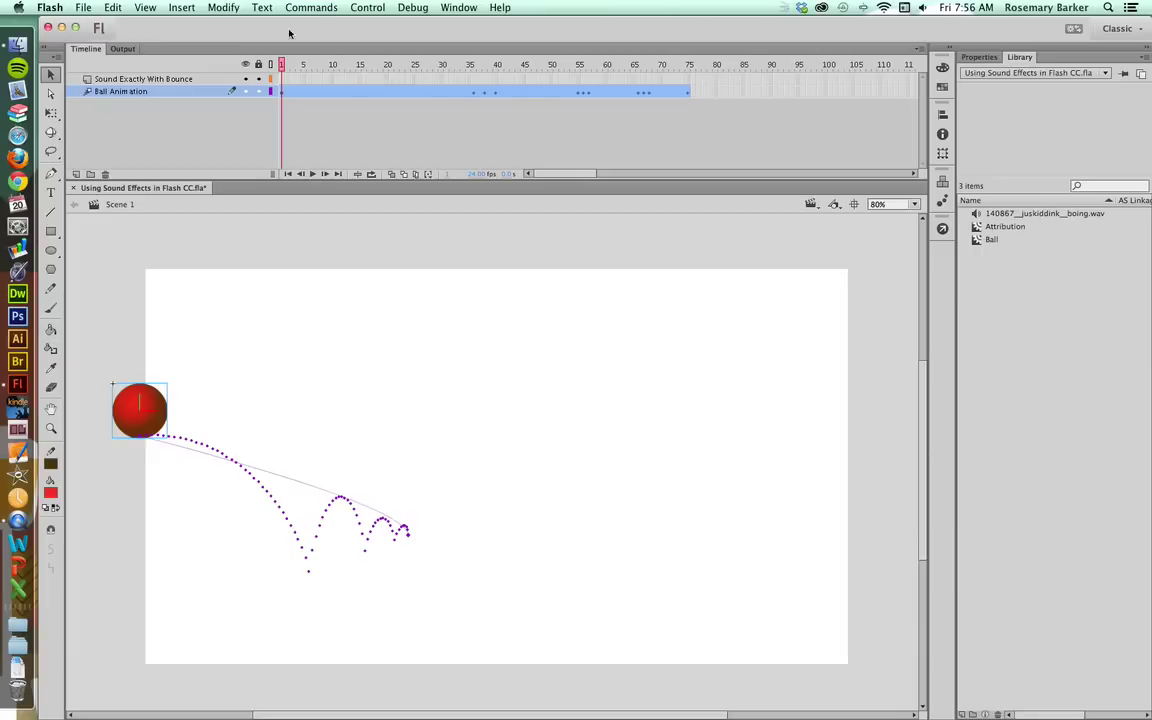
Step: Import the boing .wav into the library, replacing the existing boing.wav item
{"action": "left_click", "coordinate": [248, 35]}
{"action": "left_click", "coordinate": [83, 8]}
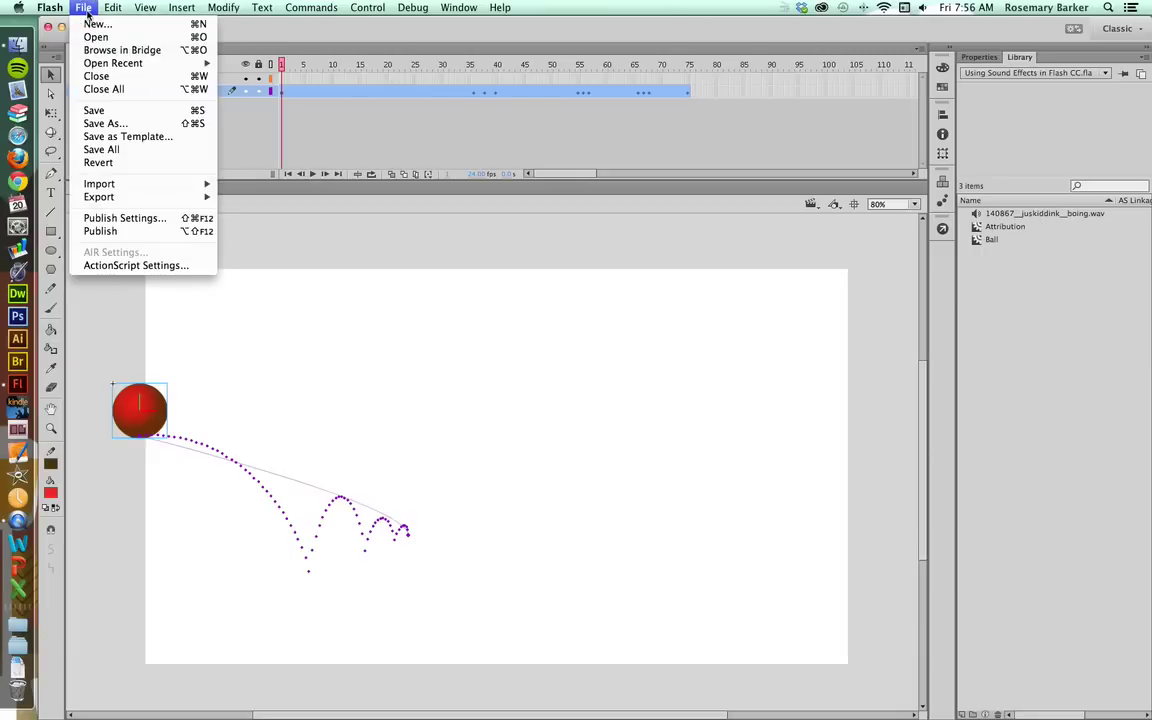
{"action": "mouse_move", "coordinate": [110, 186]}
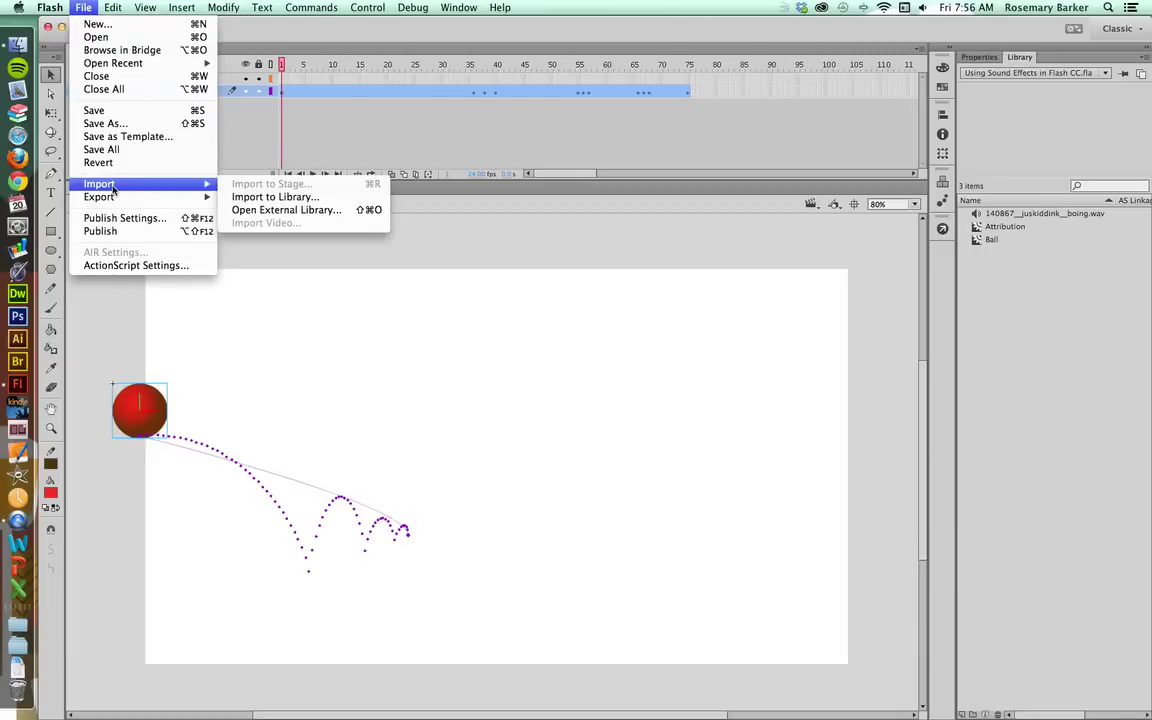
{"action": "left_click", "coordinate": [267, 199]}
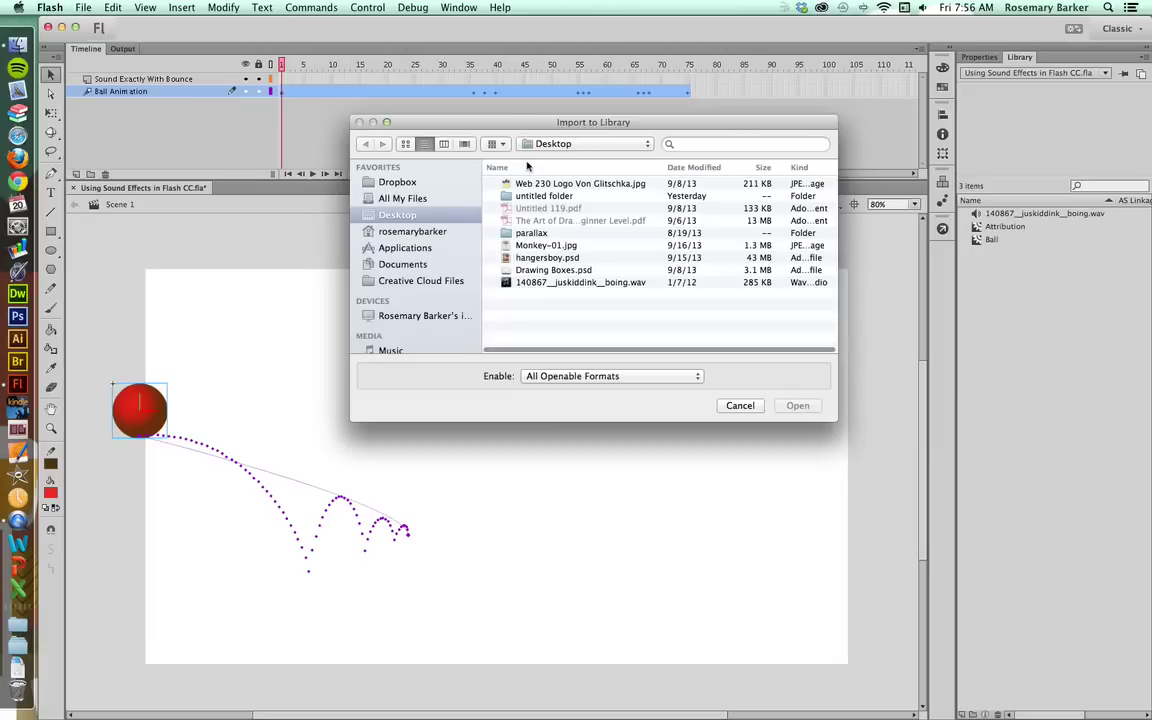
{"action": "left_click", "coordinate": [528, 283]}
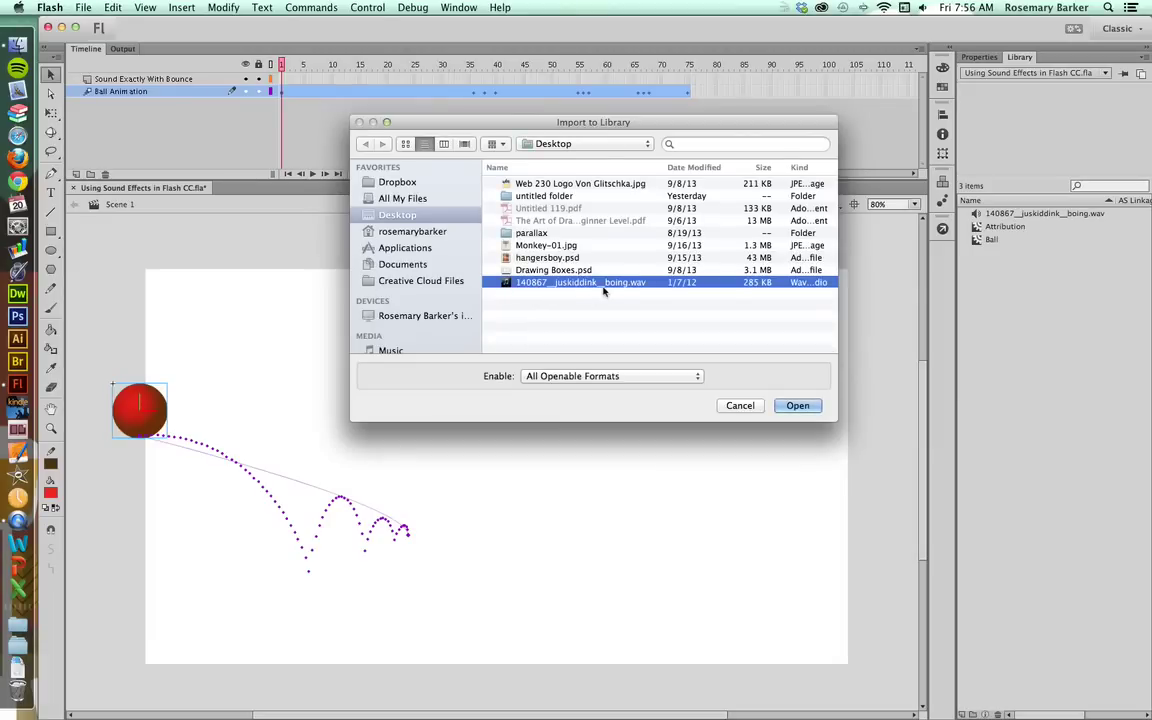
{"action": "left_click", "coordinate": [808, 407]}
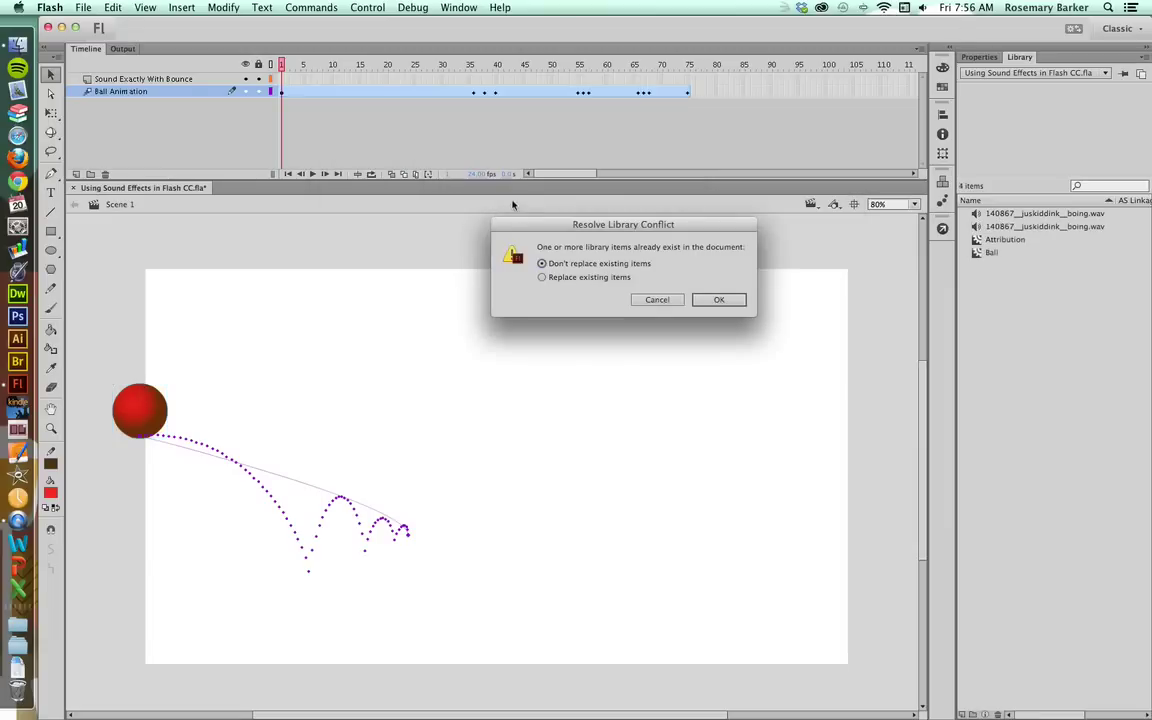
{"action": "left_click", "coordinate": [571, 277]}
{"action": "left_click", "coordinate": [718, 302]}
{"action": "left_click", "coordinate": [718, 301]}
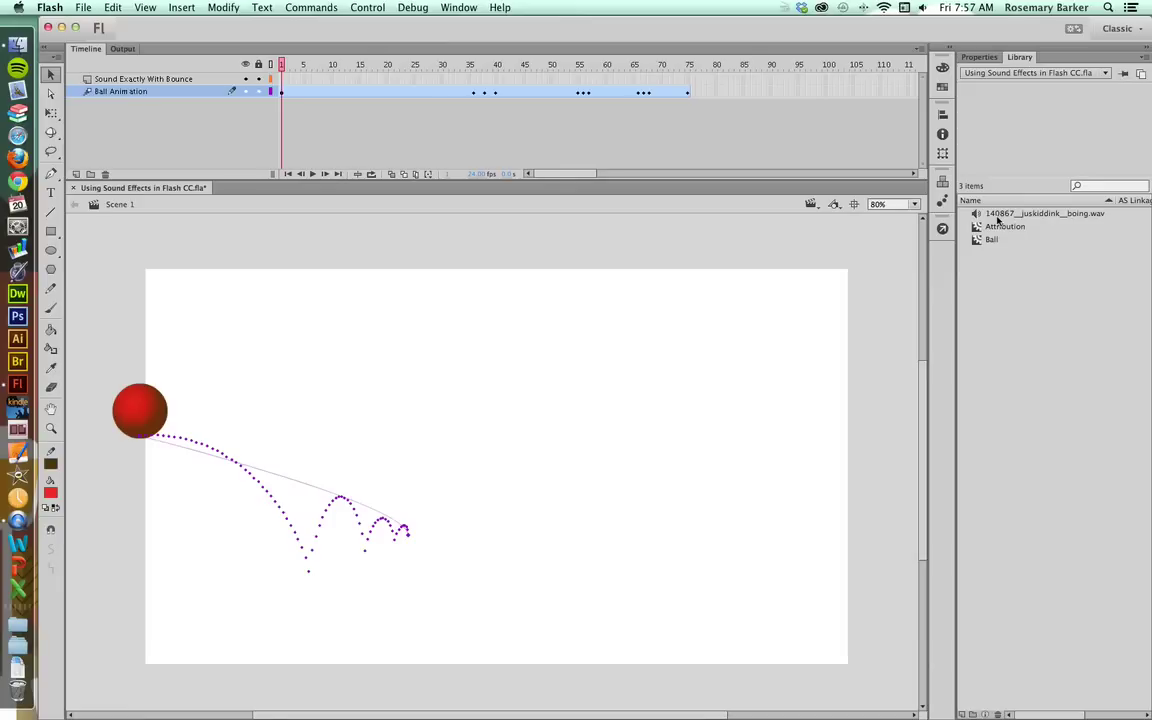
Step: On the Sound Exactly With Bounce layer, scrub and step frames to frame 37, where the ball squashes
{"action": "left_click", "coordinate": [200, 83]}
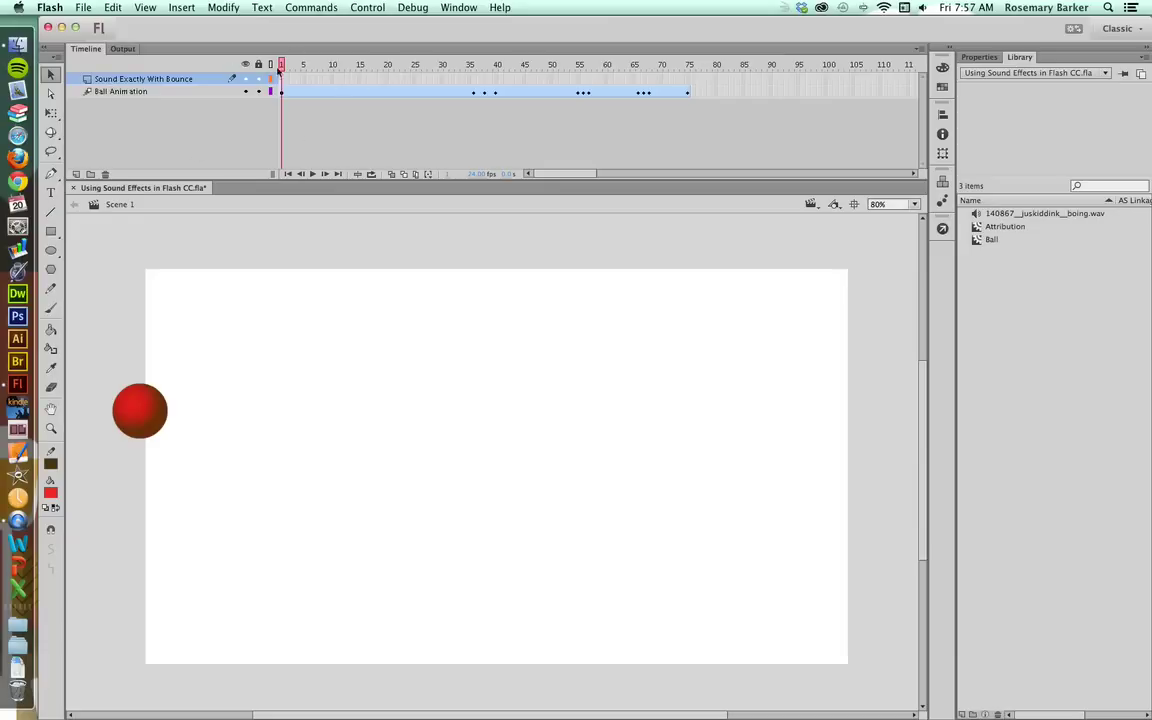
{"action": "left_click_drag", "start_coordinate": [281, 66], "coordinate": [470, 80]}
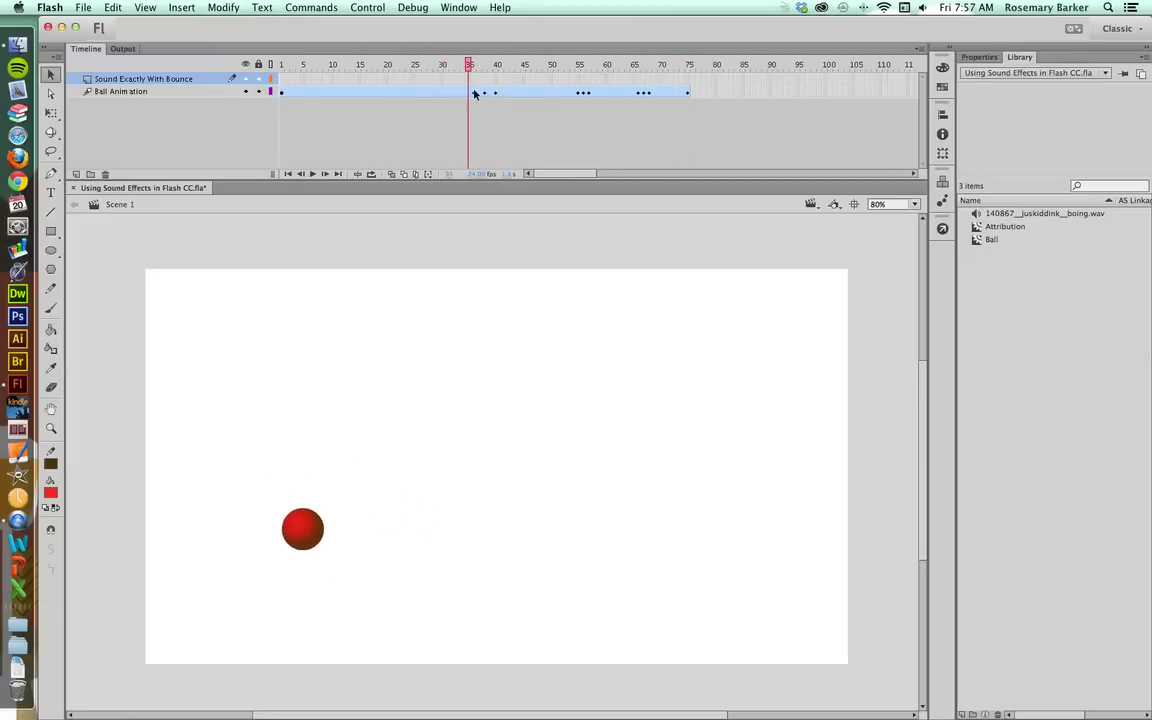
{"action": "left_click", "coordinate": [475, 93]}
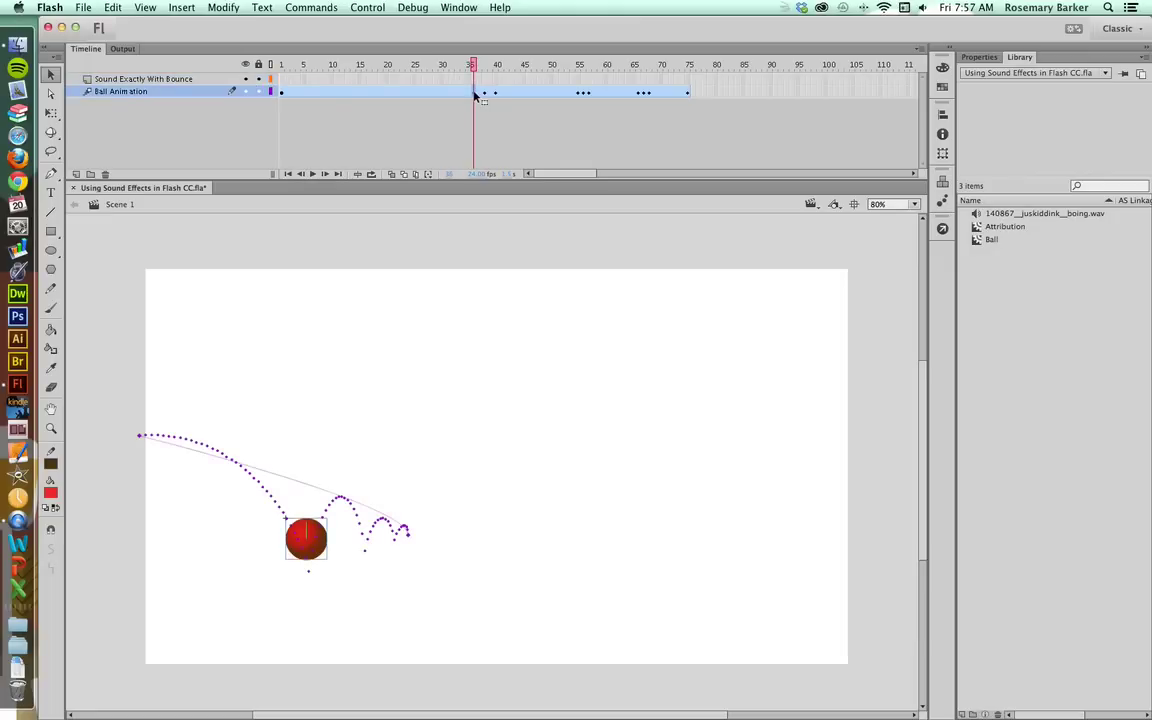
{"action": "key", "text": "Return"}
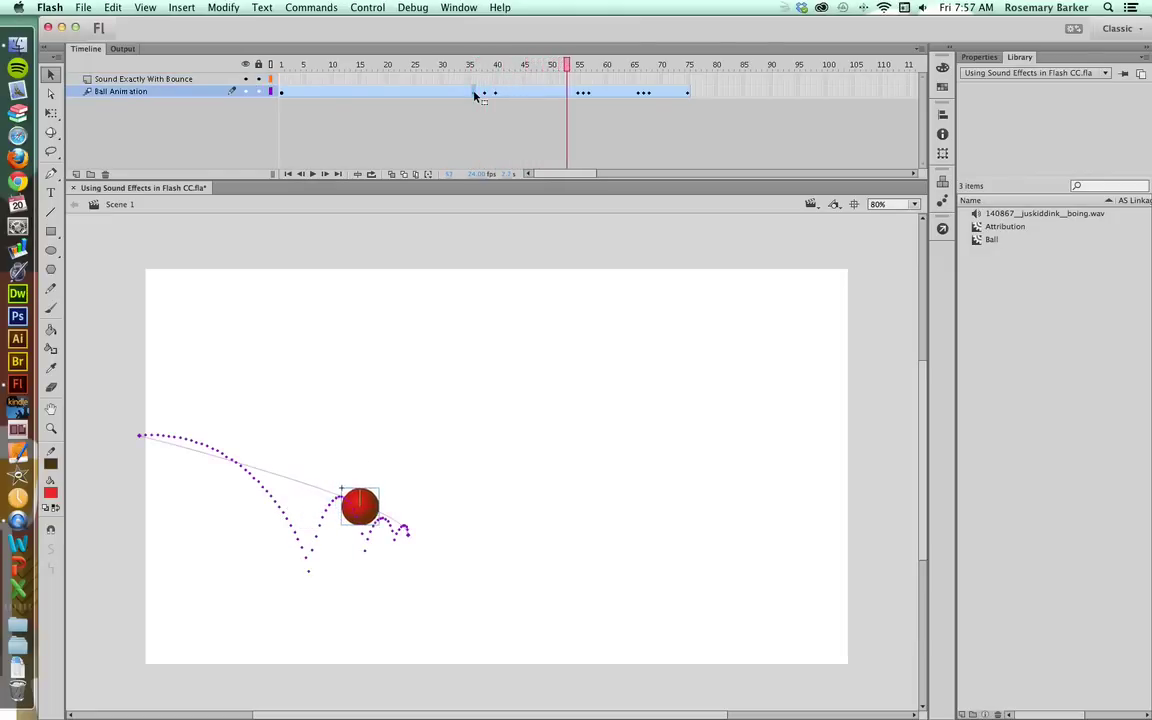
{"action": "key", "text": "comma"}
{"action": "key", "text": "comma"}
{"action": "key", "text": "comma"}
{"action": "key", "text": "comma"}
{"action": "key", "text": "comma"}
{"action": "key", "text": "comma"}
{"action": "key", "text": "comma"}
{"action": "key", "text": "comma"}
{"action": "key", "text": "comma"}
{"action": "key", "text": "comma"}
{"action": "key", "text": "comma"}
{"action": "key", "text": "comma"}
{"action": "key", "text": "comma"}
{"action": "key", "text": "comma"}
{"action": "key", "text": "comma"}
{"action": "key", "text": "comma"}
{"action": "key", "text": "comma"}
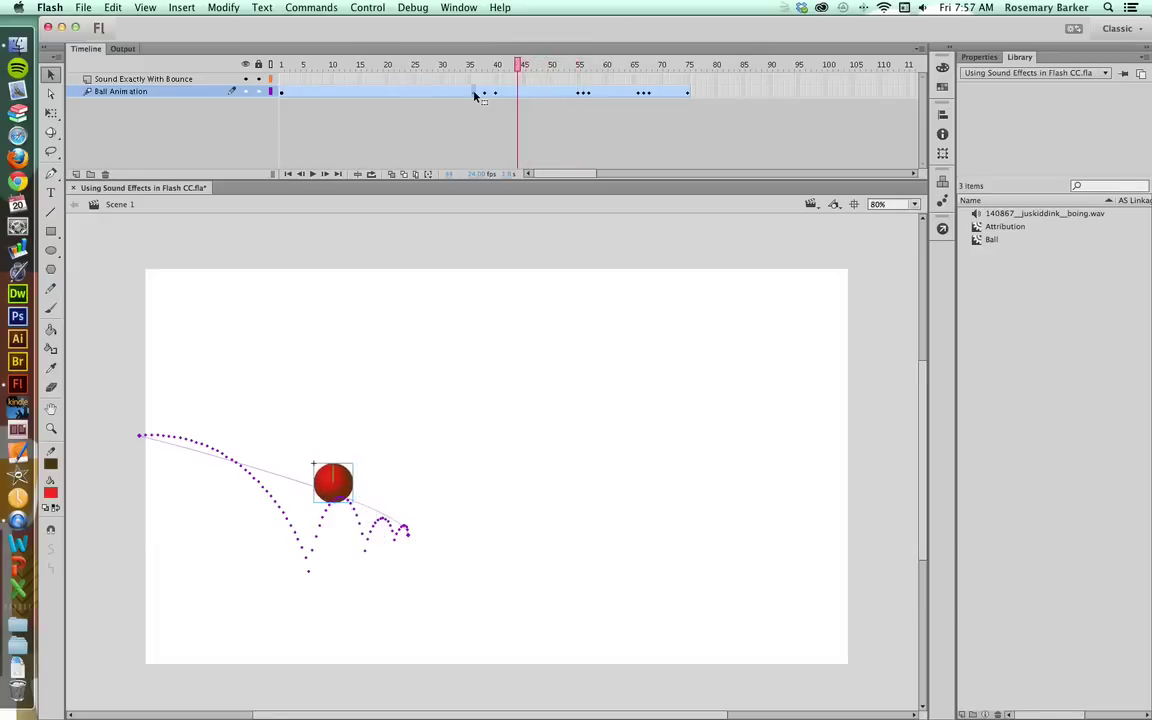
{"action": "key", "text": "comma"}
{"action": "key", "text": "comma"}
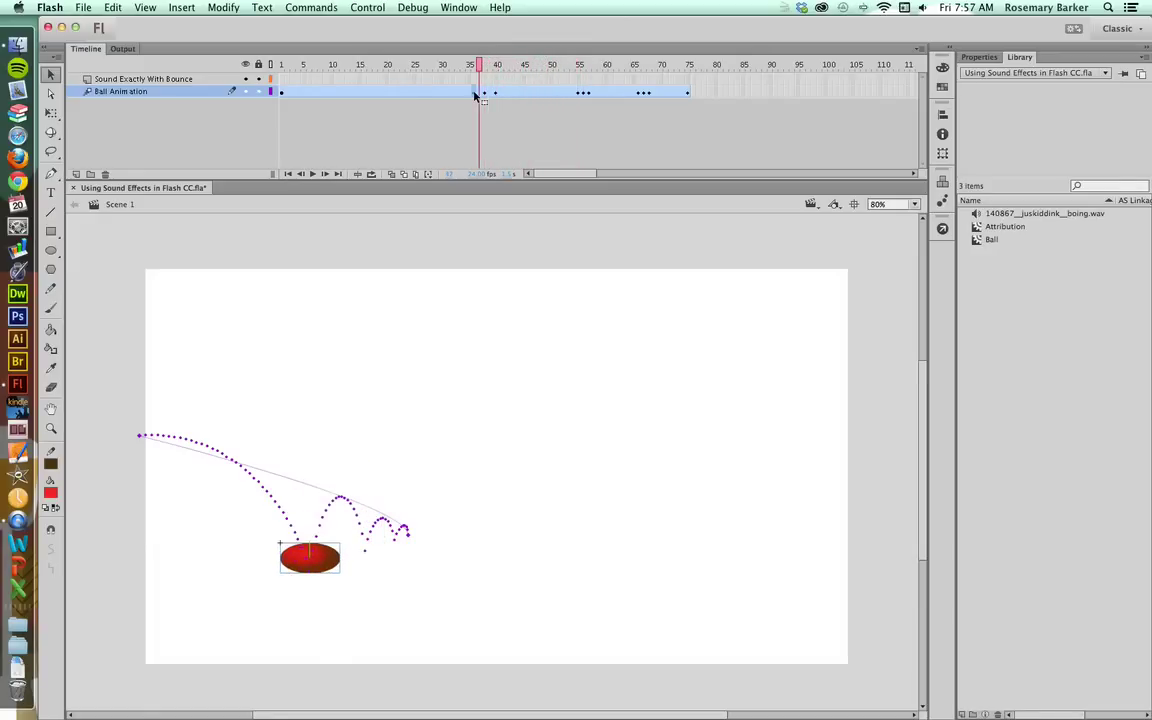
{"action": "key", "text": "comma"}
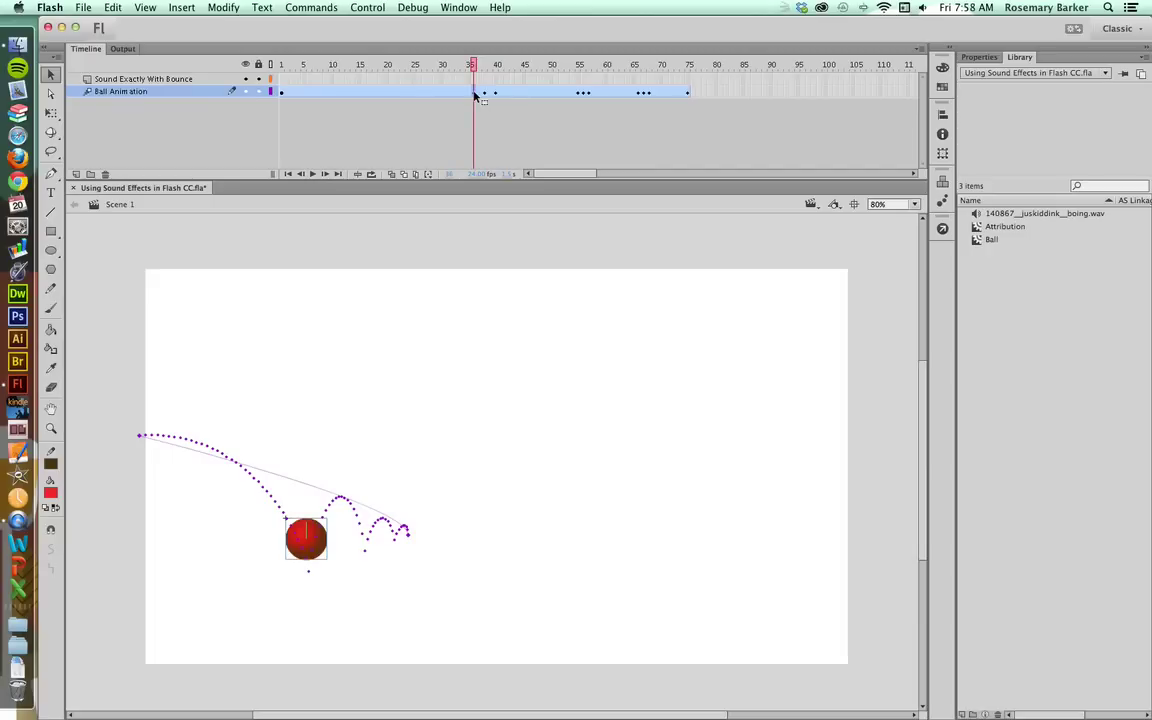
{"action": "key", "text": "period"}
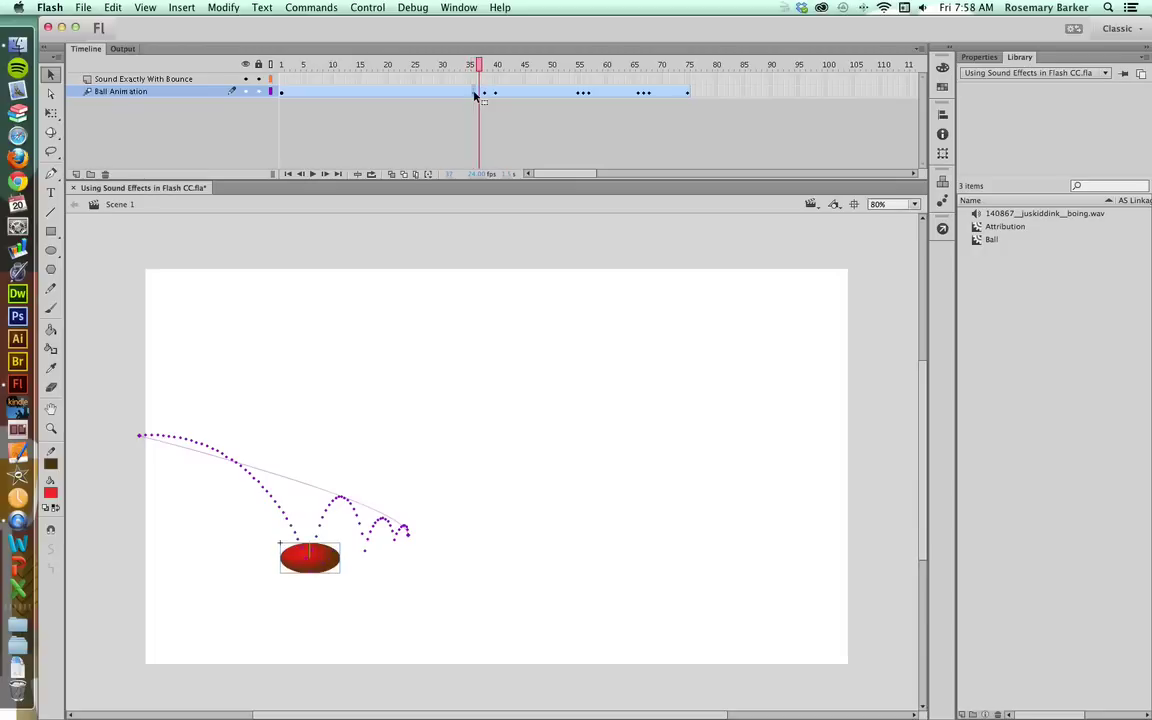
{"action": "key", "text": "comma"}
{"action": "key", "text": "period"}
Step: Add blank keyframes at frames 37 and 55 on the sound layer
{"action": "left_click", "coordinate": [479, 80]}
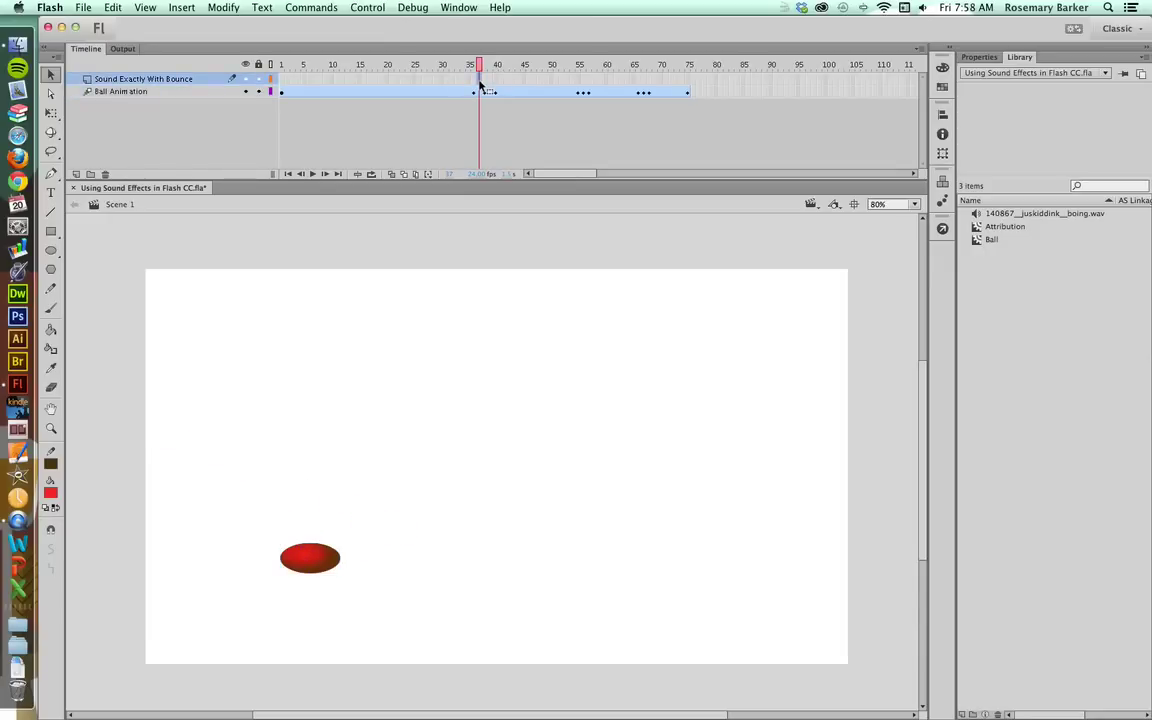
{"action": "key", "text": "F7"}
{"action": "key", "text": "Return"}
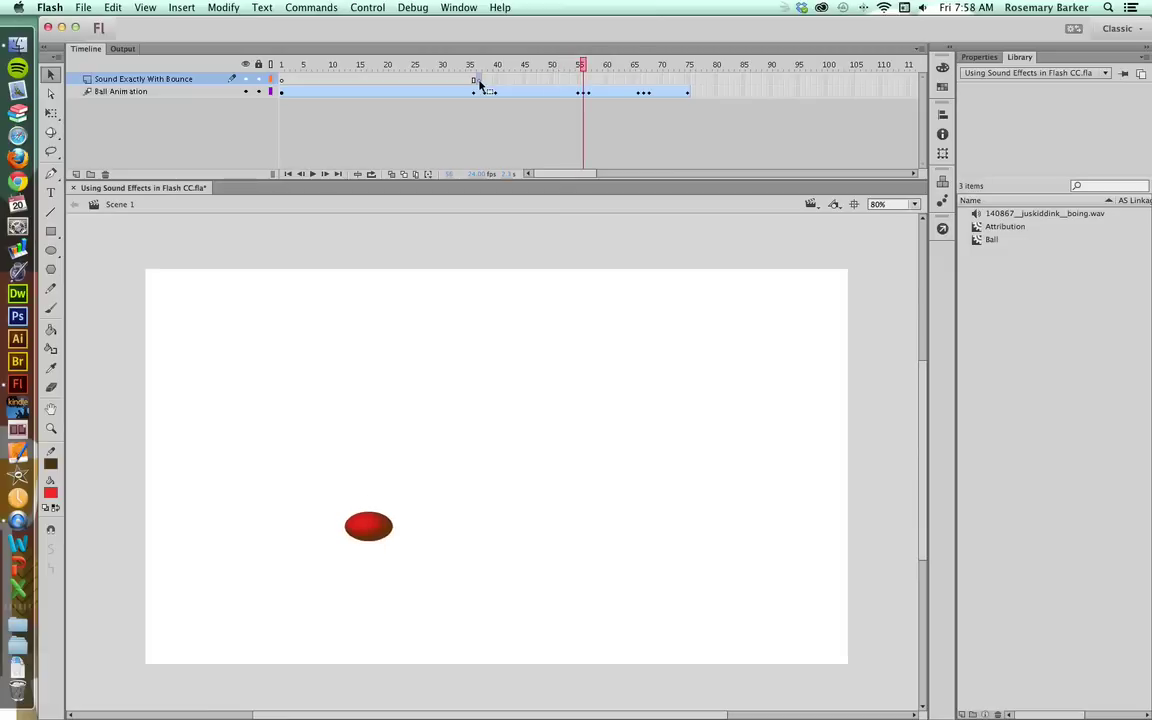
{"action": "key", "text": "comma"}
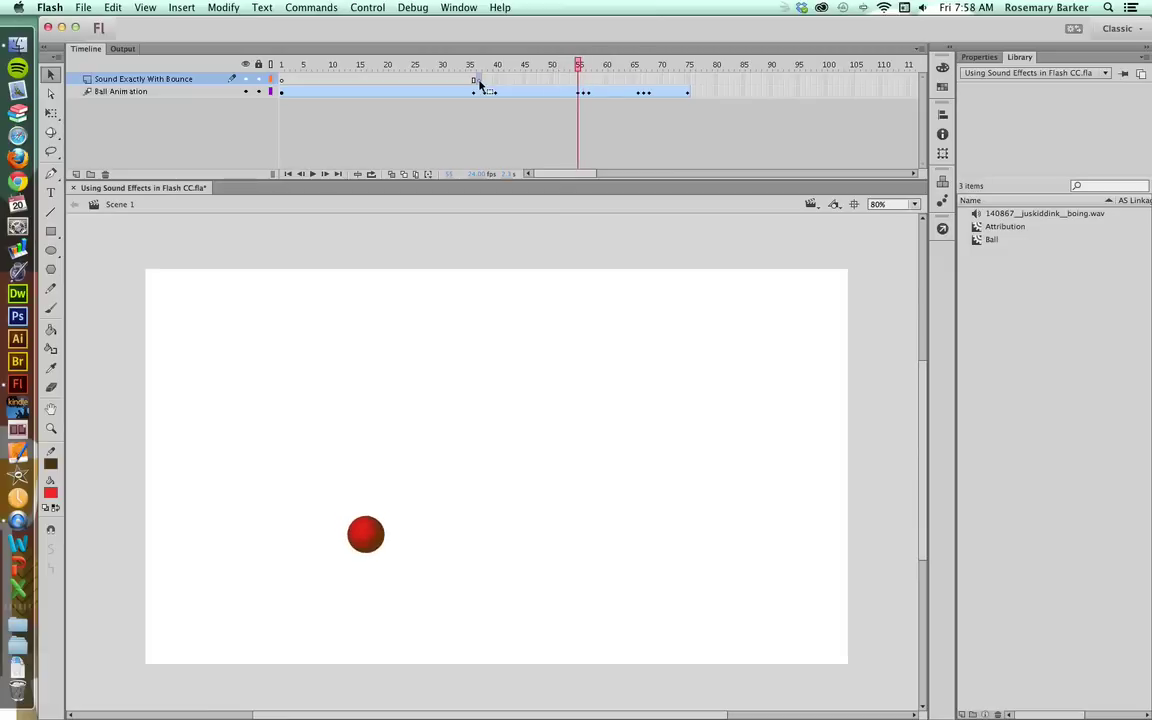
{"action": "left_click", "coordinate": [580, 84]}
{"action": "key", "text": "F7"}
{"action": "key", "text": "Return"}
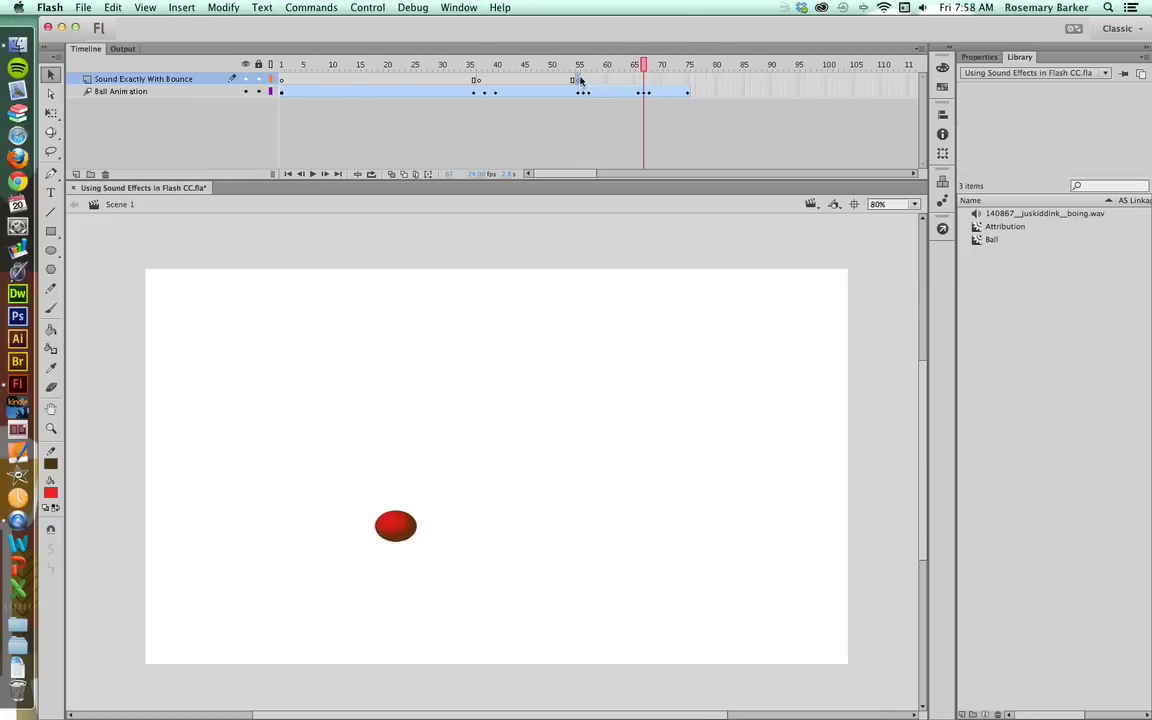
Step: Add a blank keyframe at frame 66, move the playhead to frame 75, and save
{"action": "left_click", "coordinate": [643, 80]}
{"action": "left_click_drag", "start_coordinate": [643, 80], "coordinate": [644, 83]}
{"action": "key", "text": "F7"}
{"action": "key", "text": "Return"}
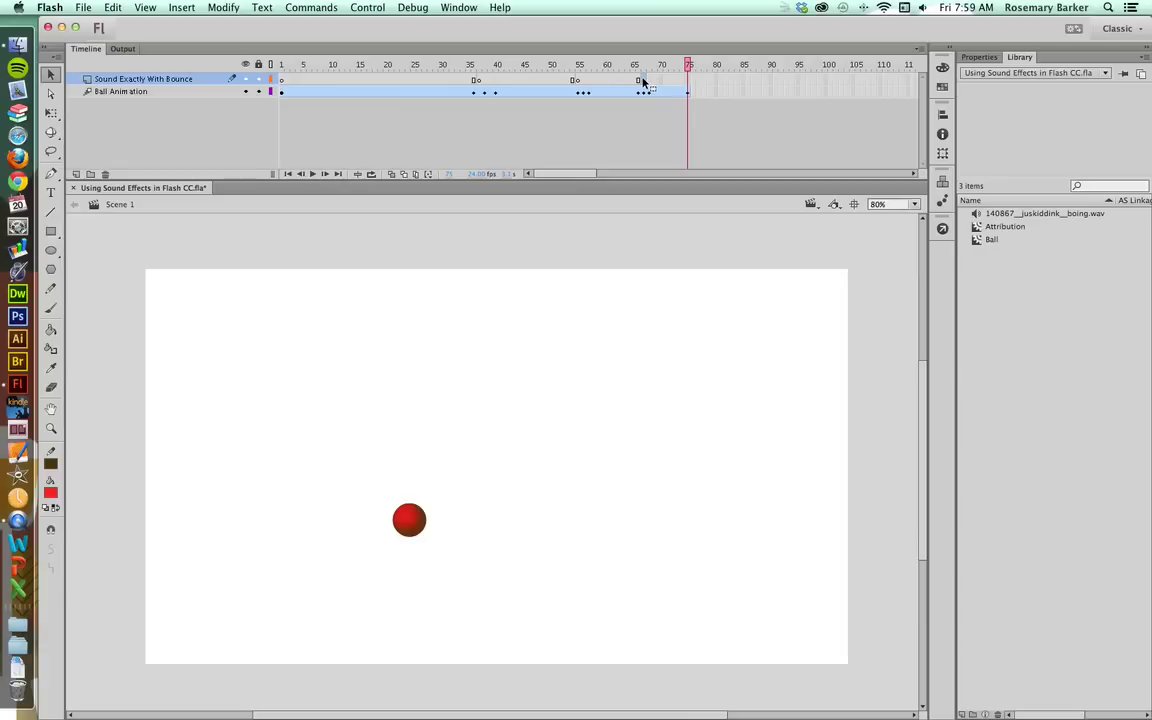
{"action": "left_click", "coordinate": [643, 81]}
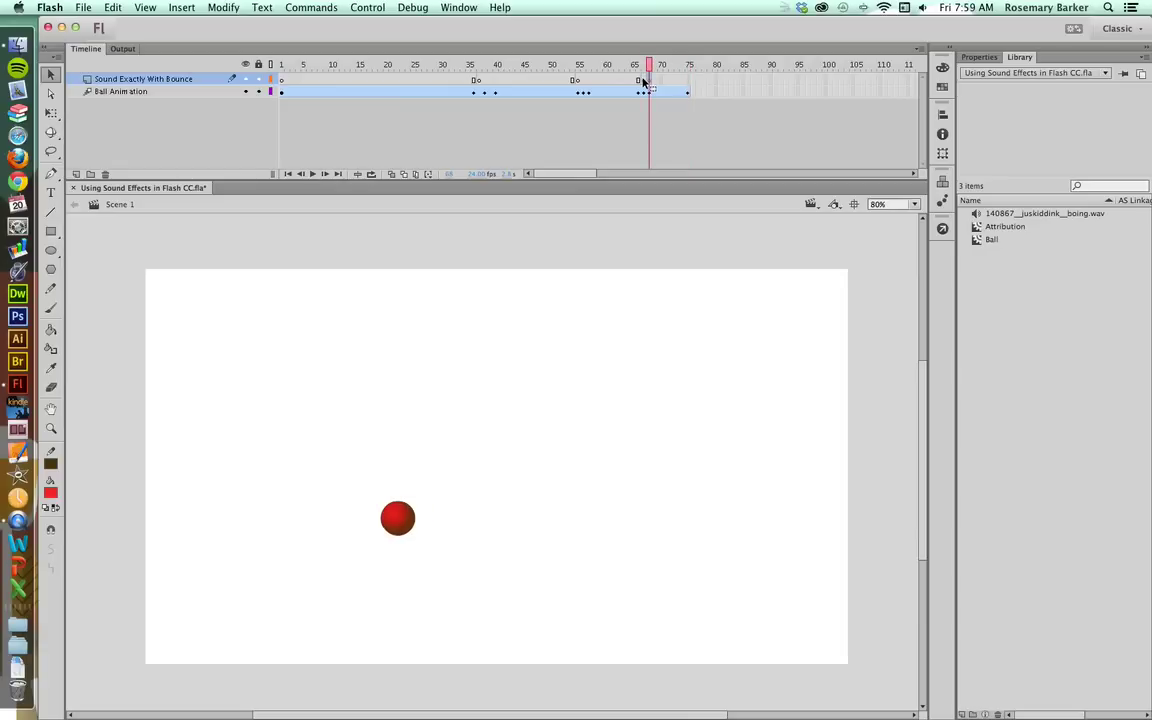
{"action": "left_click_drag", "start_coordinate": [643, 81], "coordinate": [687, 85]}
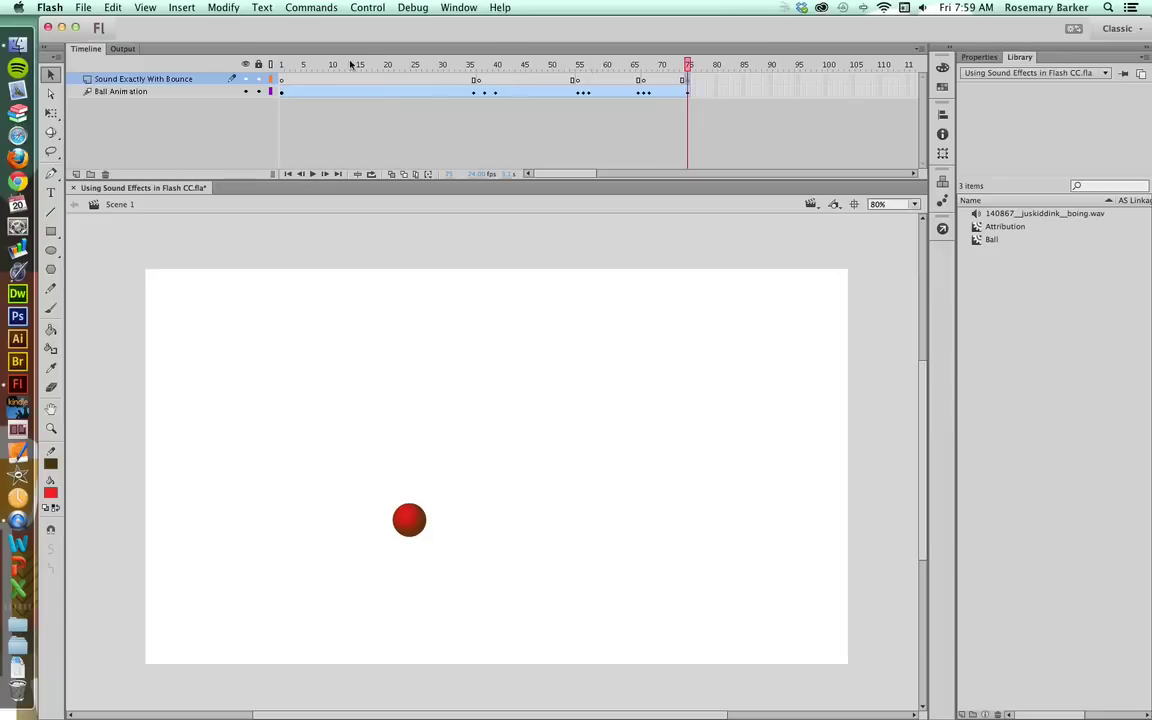
{"action": "key", "text": "super+s"}
Step: Check the bounce frames 37, 55, 66 and 75, ending on frame 37
{"action": "left_click", "coordinate": [479, 82]}
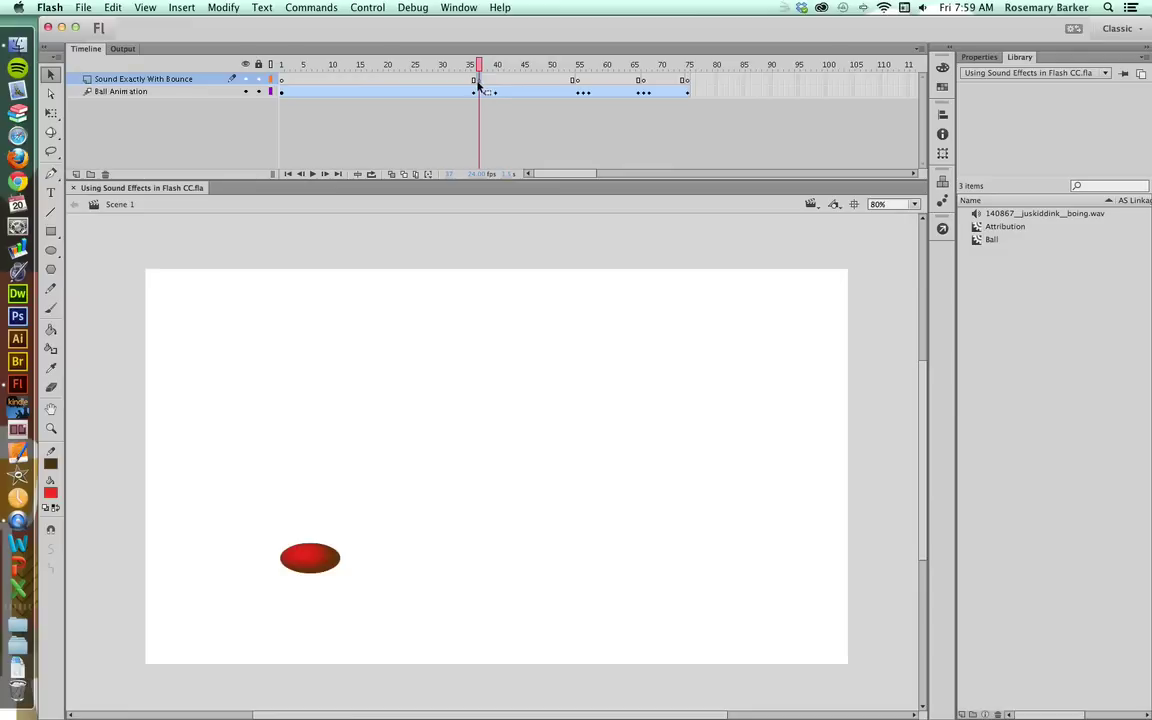
{"action": "left_click", "coordinate": [578, 84]}
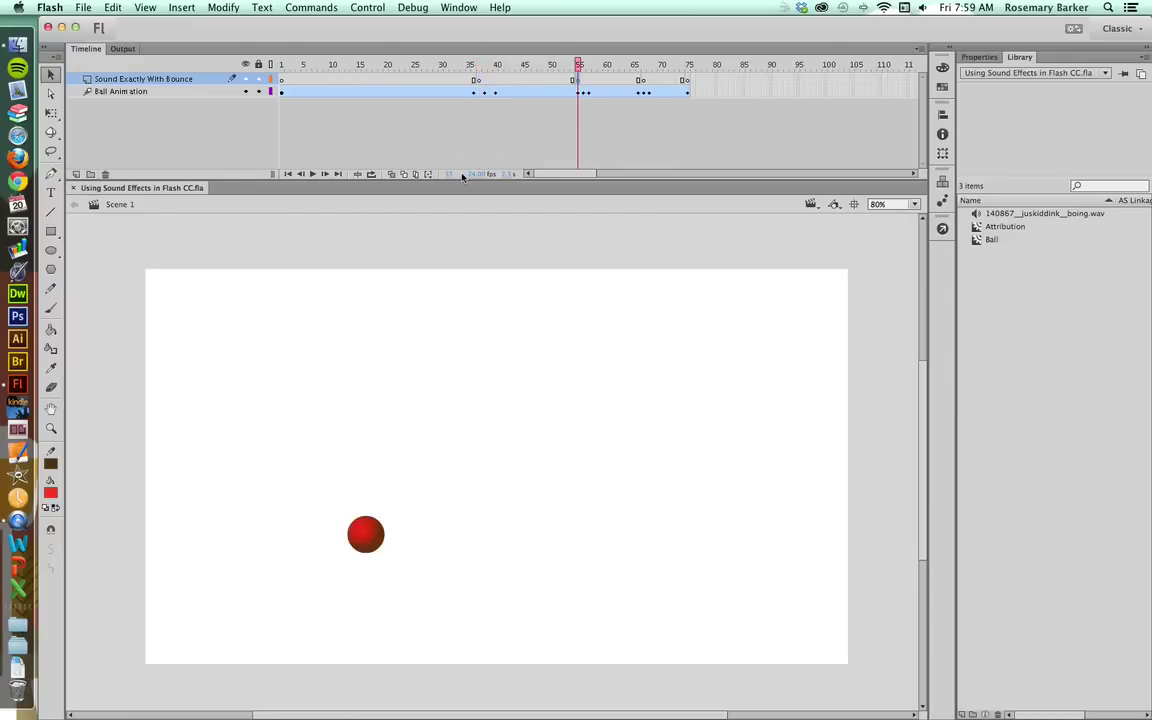
{"action": "left_click", "coordinate": [643, 84]}
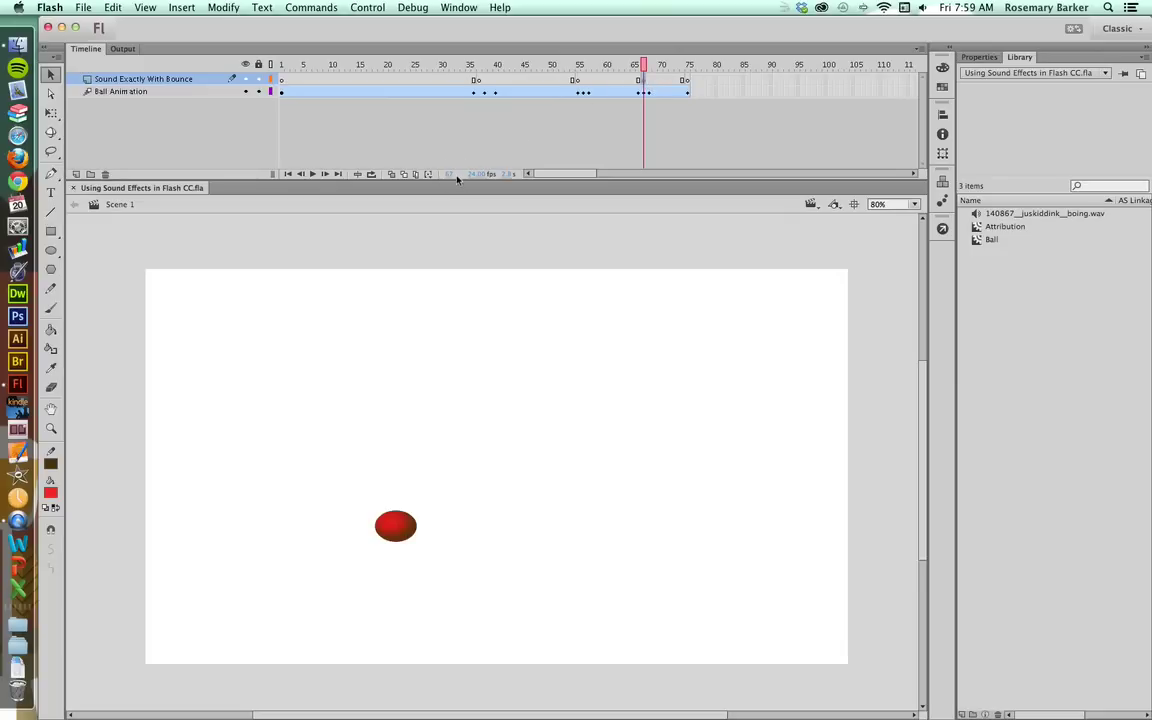
{"action": "left_click", "coordinate": [687, 80]}
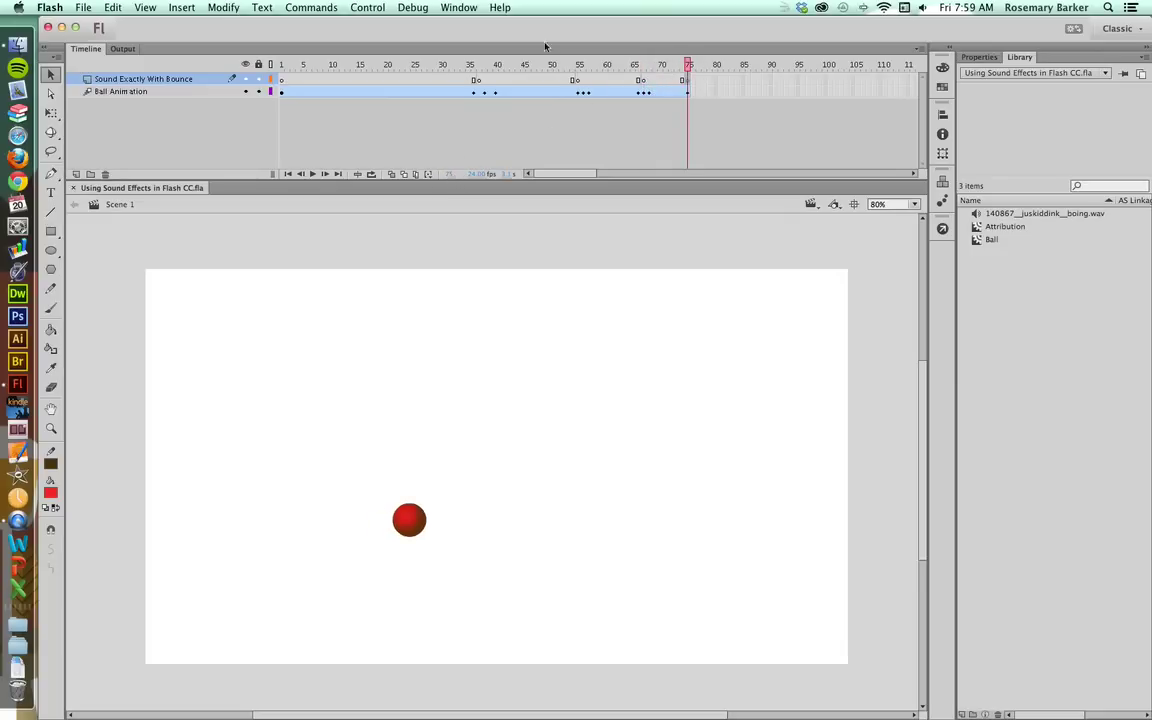
{"action": "left_click", "coordinate": [478, 82]}
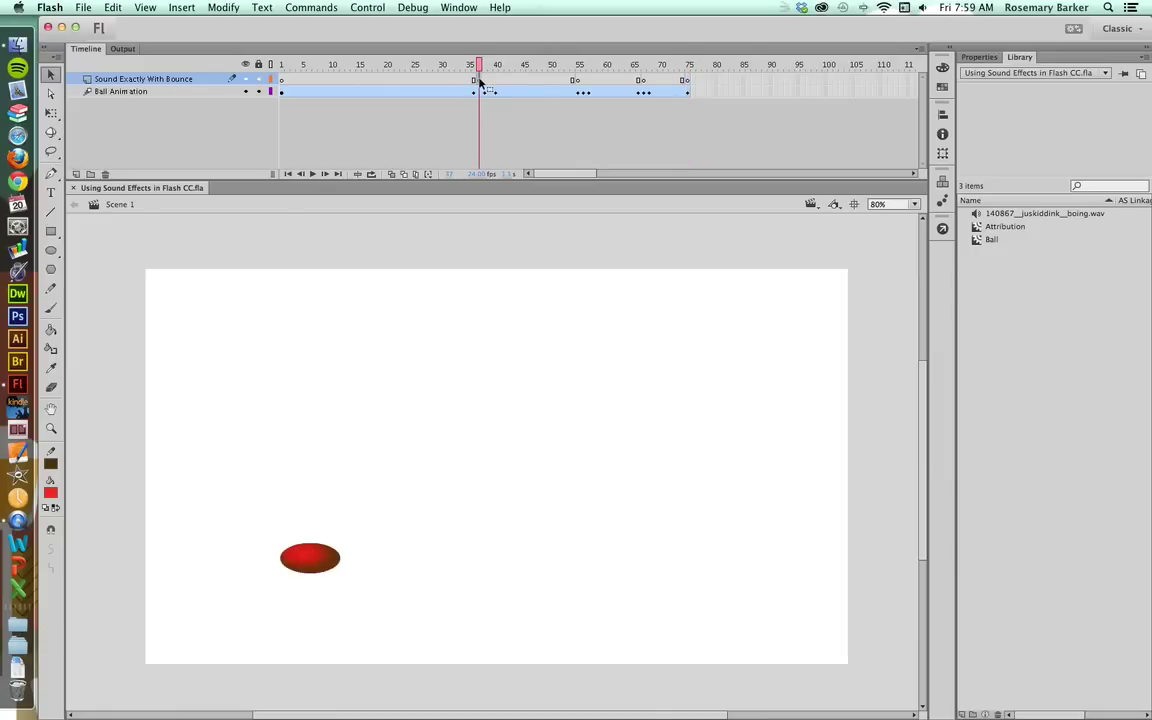
Step: Drag boing.wav from the Library onto the stage at sound-layer keyframes 37, 55 and 66
{"action": "left_click", "coordinate": [480, 80]}
{"action": "left_click_drag", "start_coordinate": [480, 80], "coordinate": [481, 83]}
{"action": "left_click_drag", "start_coordinate": [1007, 217], "coordinate": [533, 374]}
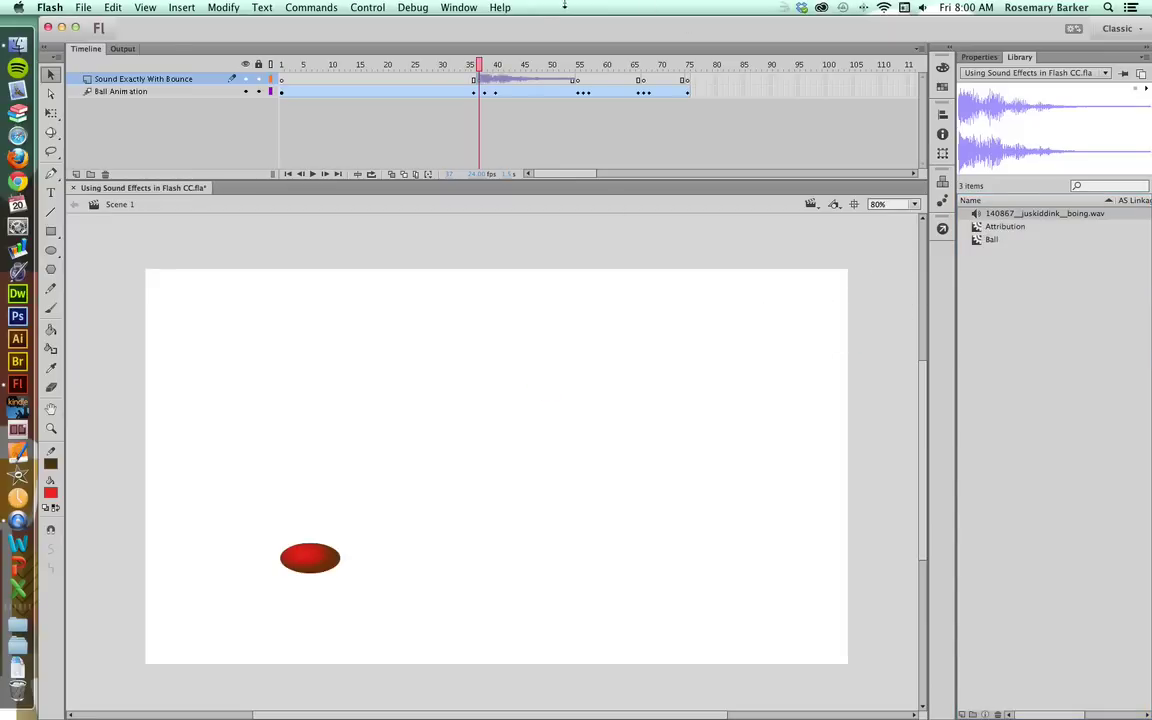
{"action": "left_click", "coordinate": [578, 82]}
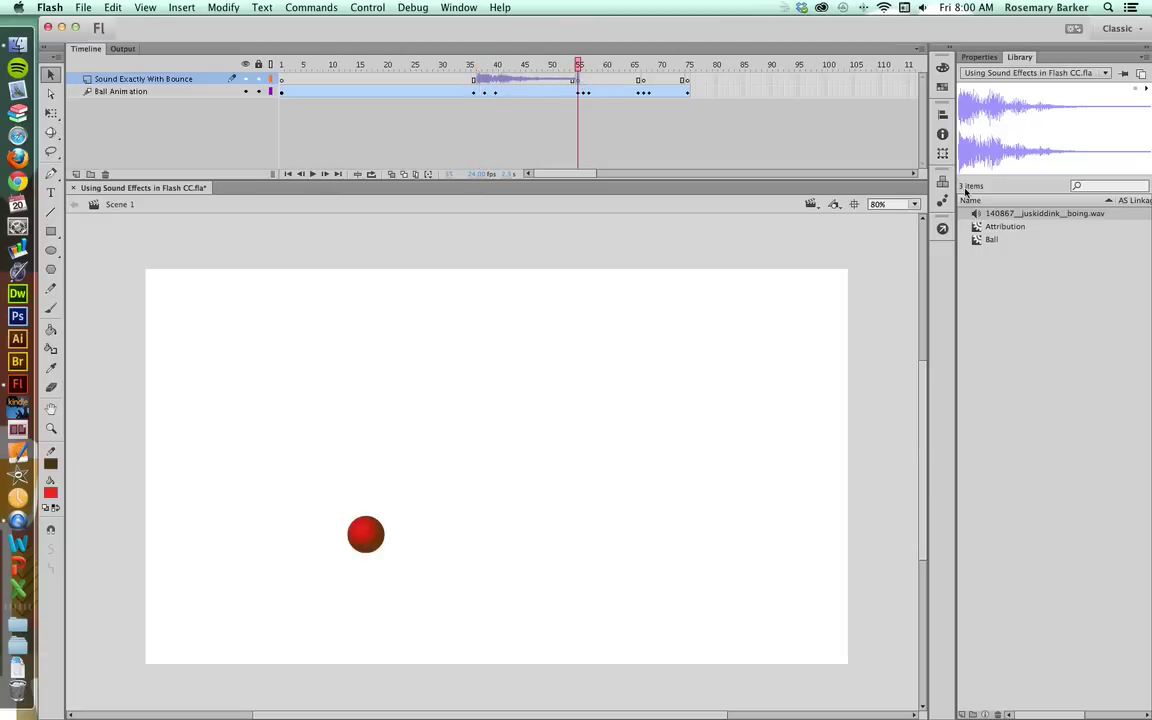
{"action": "left_click_drag", "start_coordinate": [979, 217], "coordinate": [470, 406]}
{"action": "left_click", "coordinate": [644, 82]}
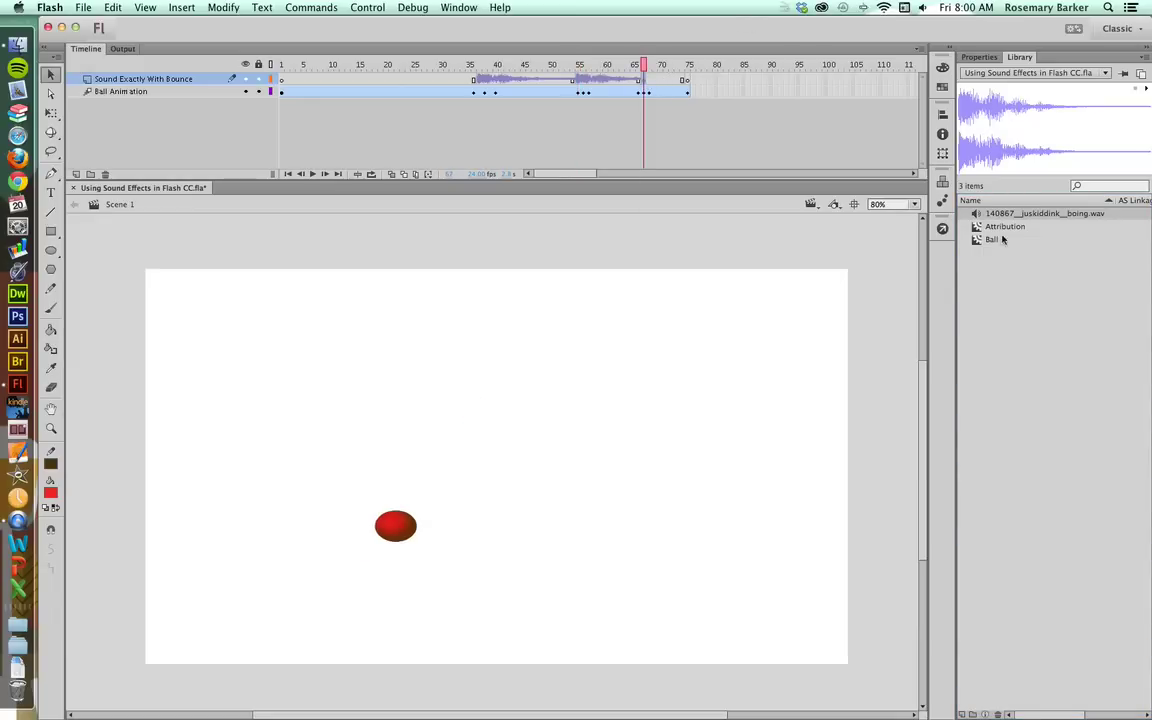
{"action": "left_click_drag", "start_coordinate": [979, 216], "coordinate": [560, 390]}
{"action": "left_click", "coordinate": [687, 84]}
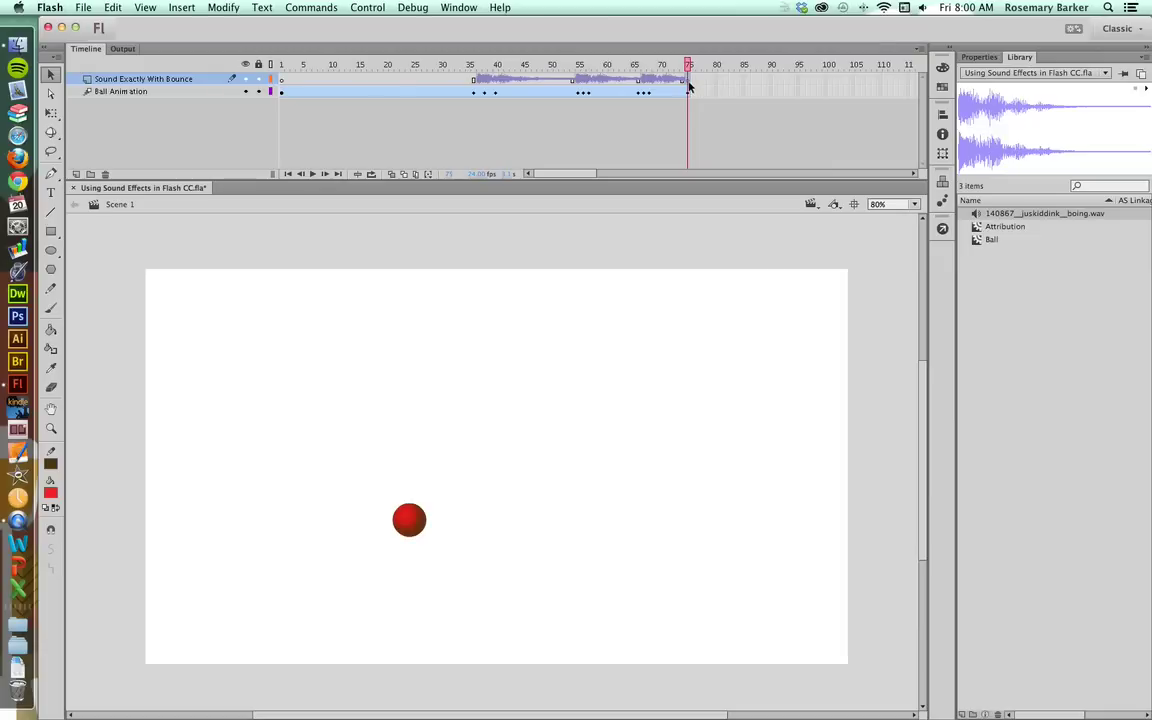
{"action": "key", "text": "super+Return"}
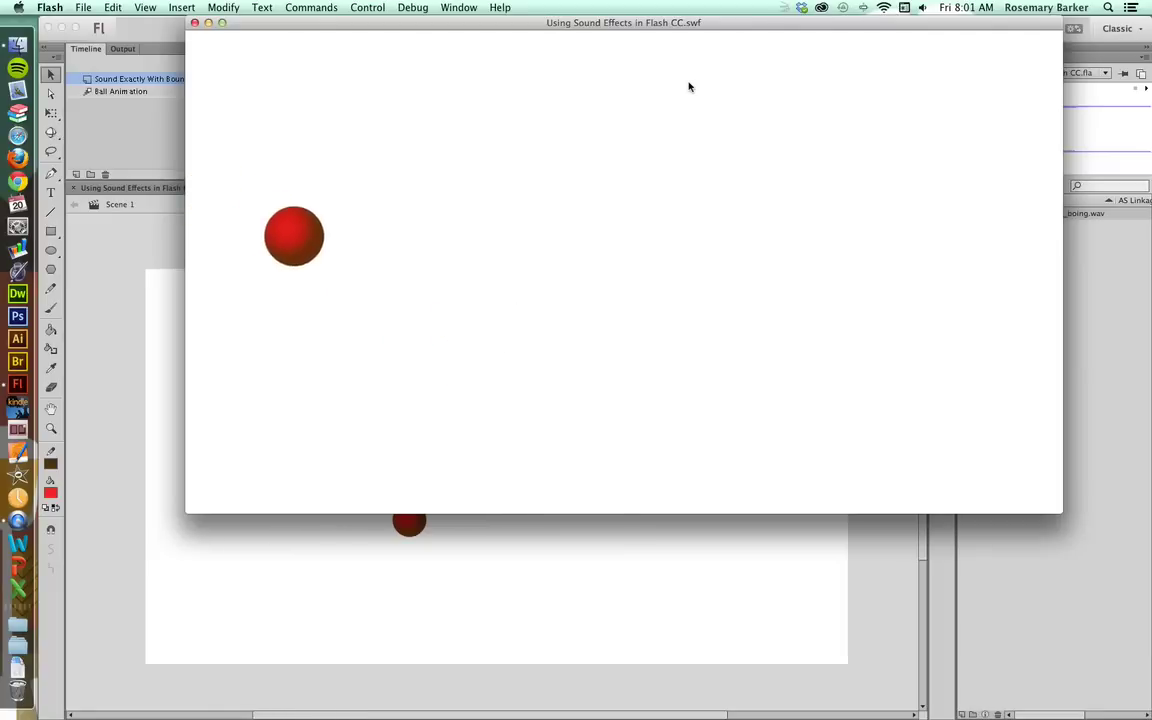
{"action": "key", "text": "super+w"}
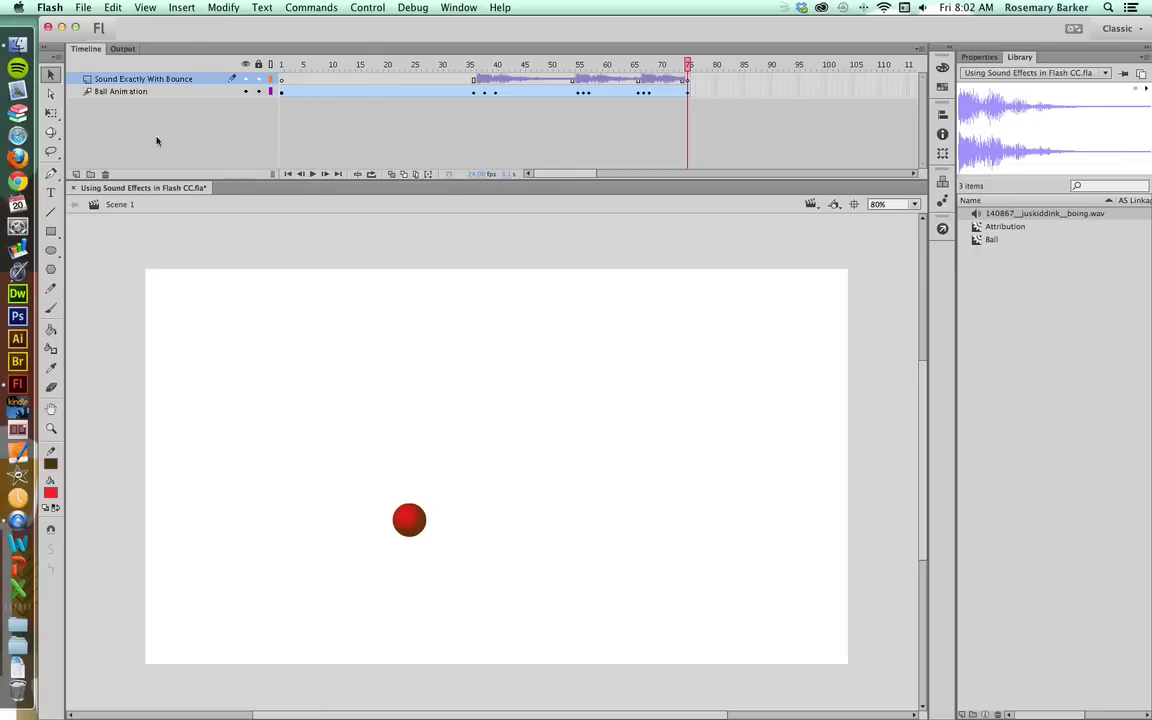
Step: Add a new layer named 'Sound behind Bounce' above the sound layer
{"action": "left_click", "coordinate": [76, 174]}
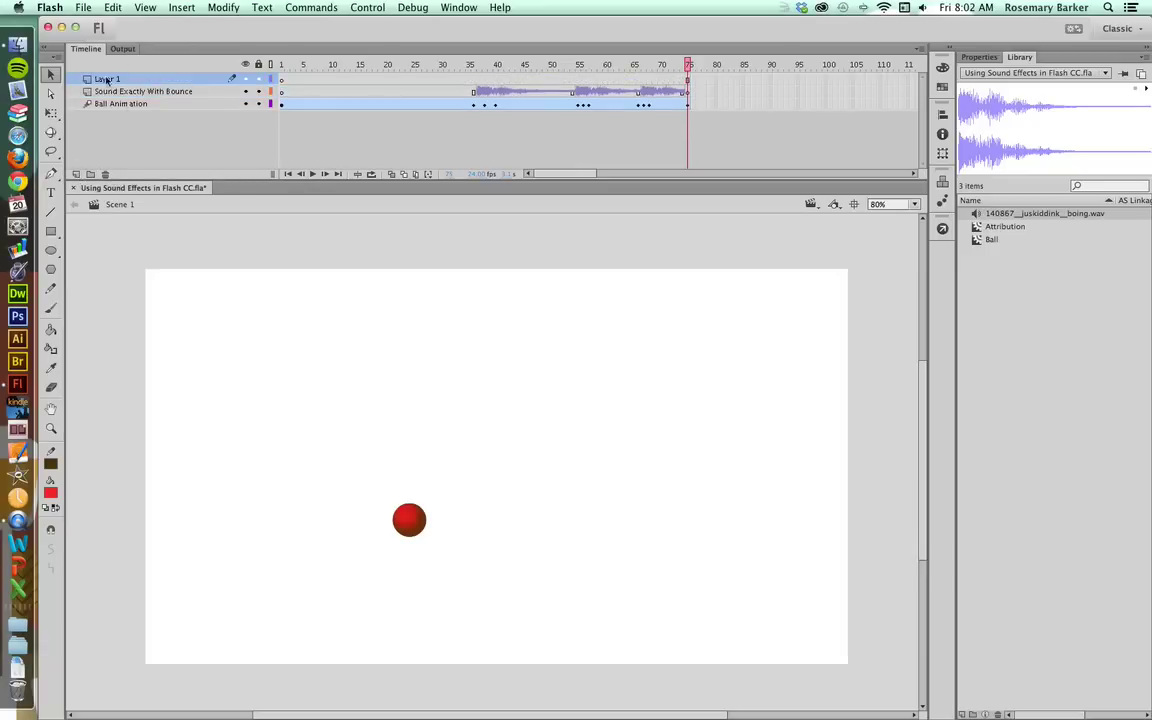
{"action": "double_click", "coordinate": [103, 79]}
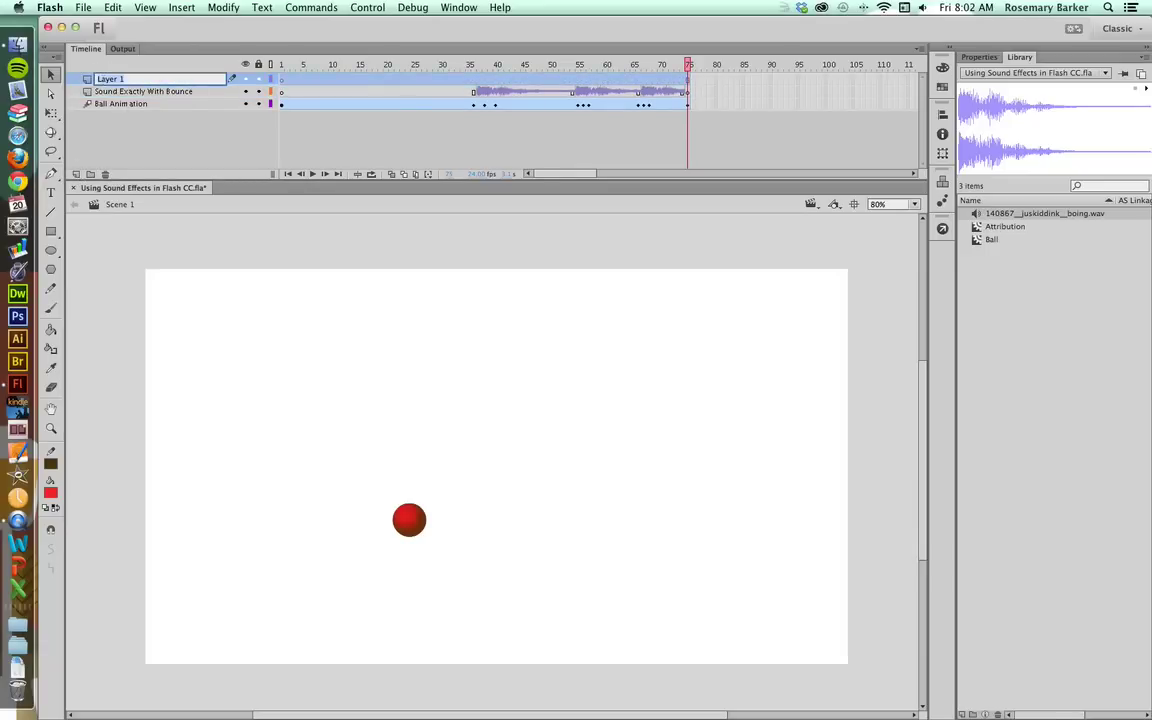
{"action": "type", "text": "Sound behind Bounce"}
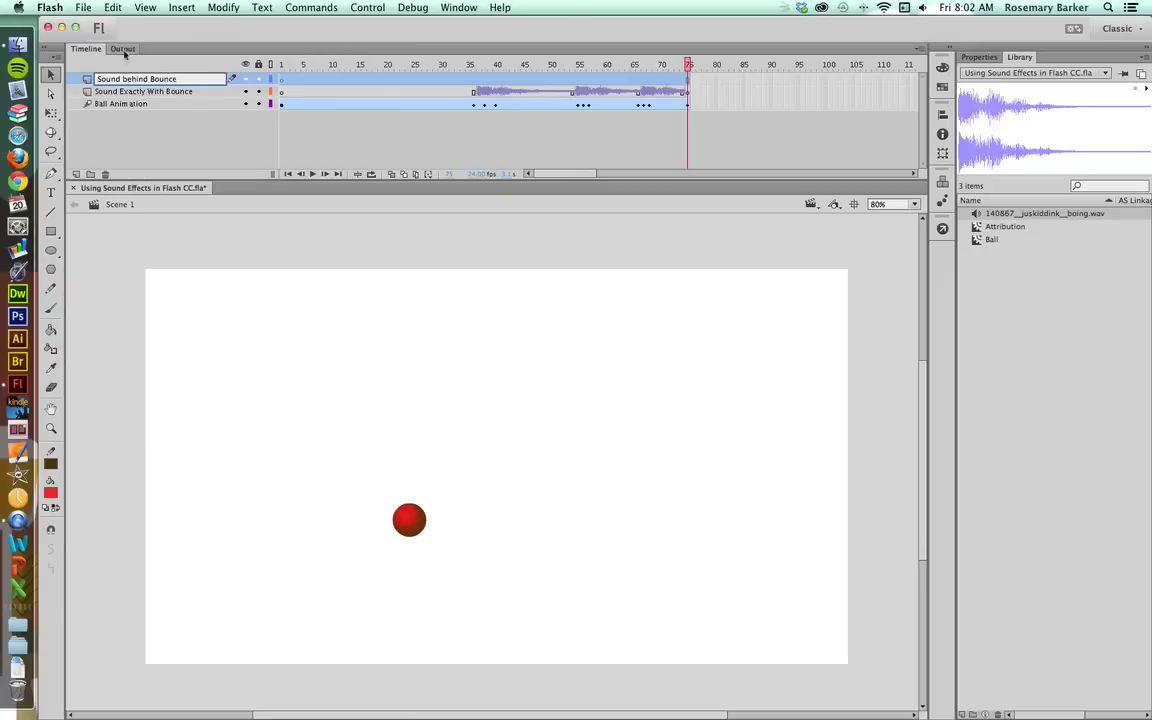
{"action": "left_click", "coordinate": [195, 94]}
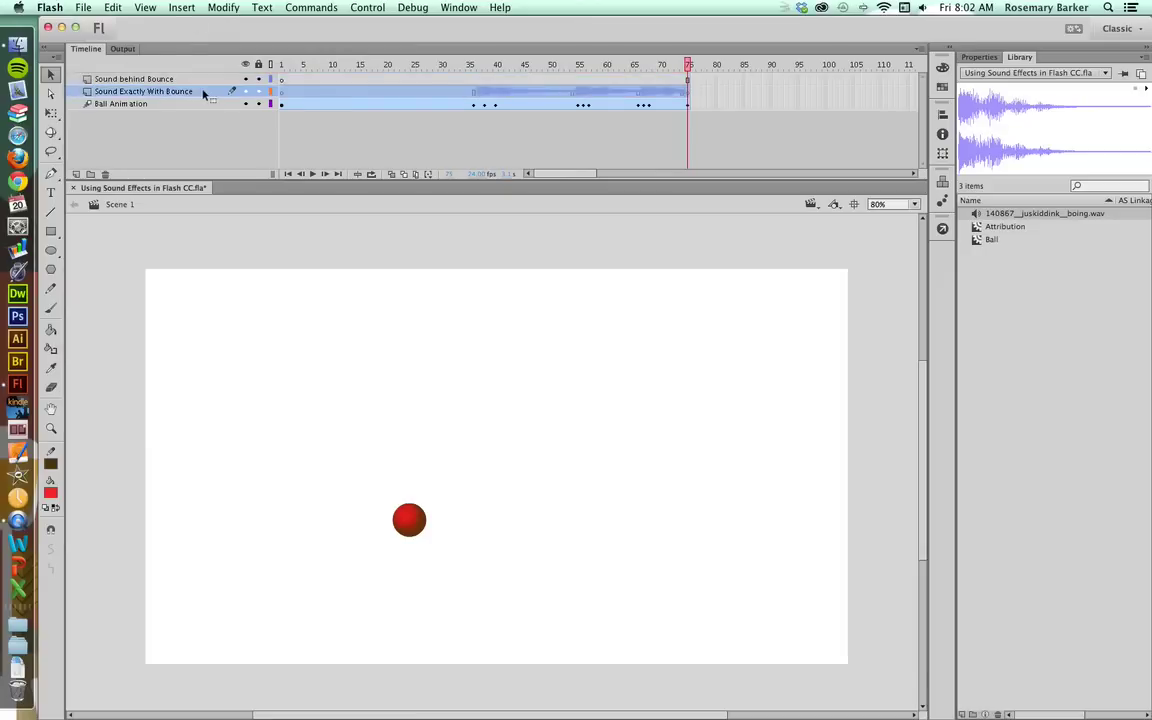
Step: Put delayed keyframes on Sound behind Bounce at frame 38 and about frame 57
{"action": "left_click", "coordinate": [479, 95]}
{"action": "left_click", "coordinate": [478, 79]}
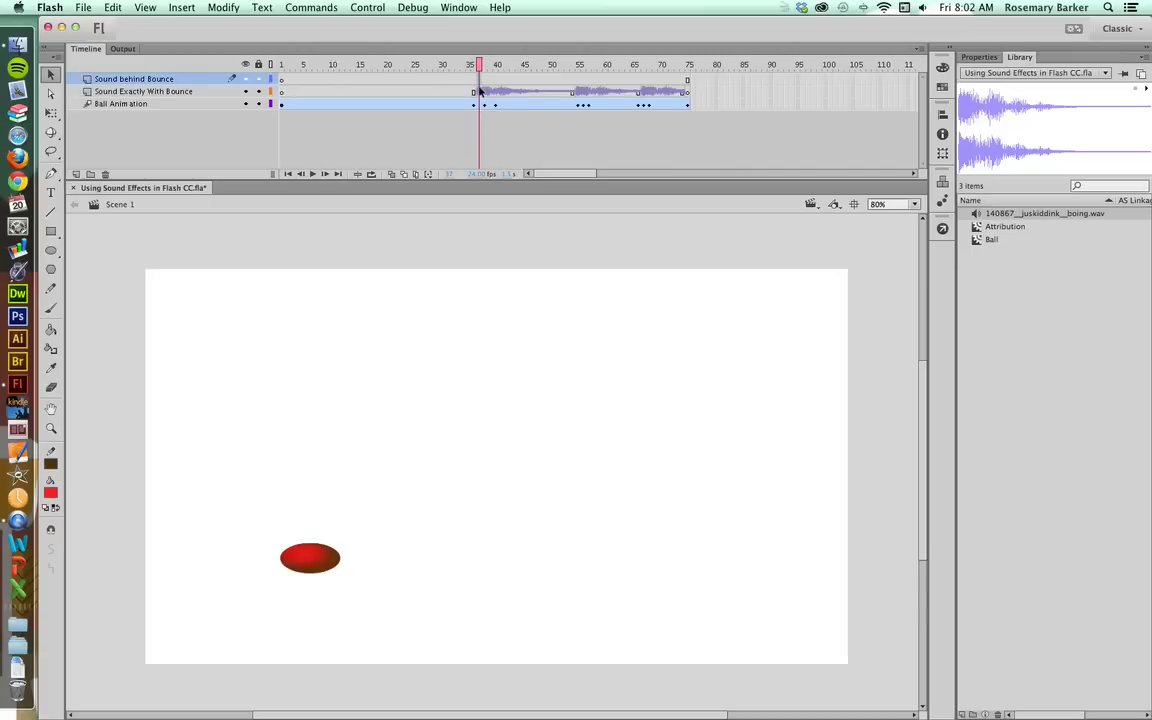
{"action": "left_click_drag", "start_coordinate": [479, 95], "coordinate": [480, 86]}
{"action": "left_click", "coordinate": [485, 79]}
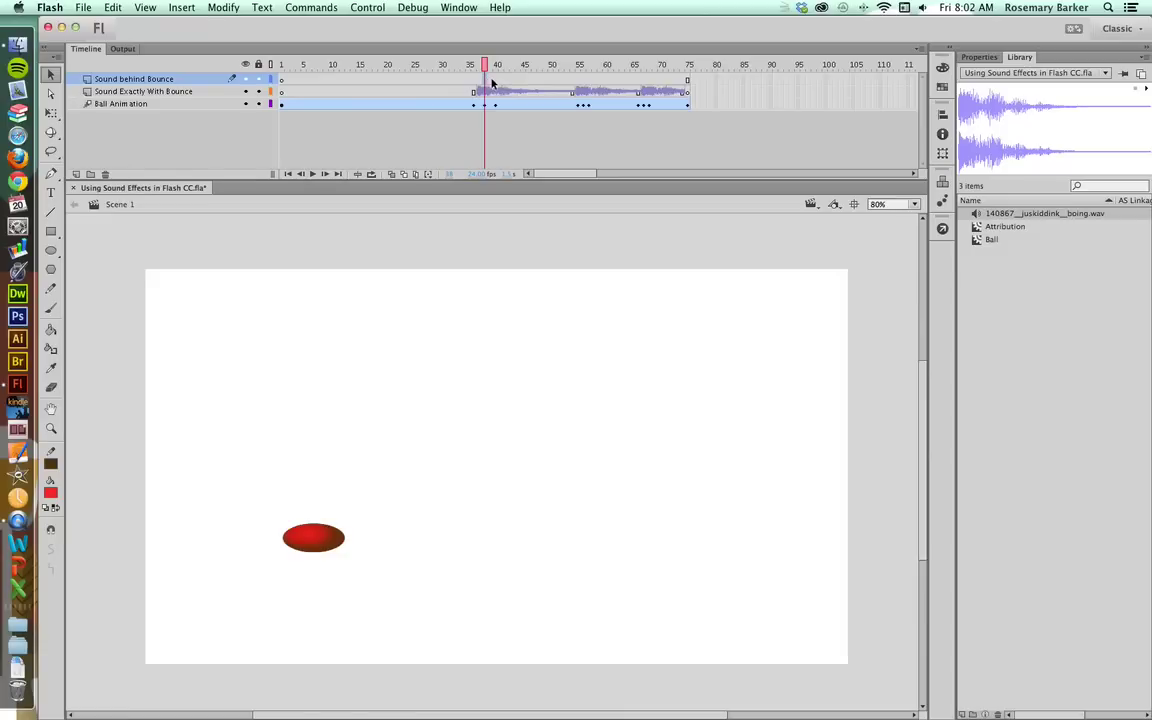
{"action": "left_click", "coordinate": [490, 80]}
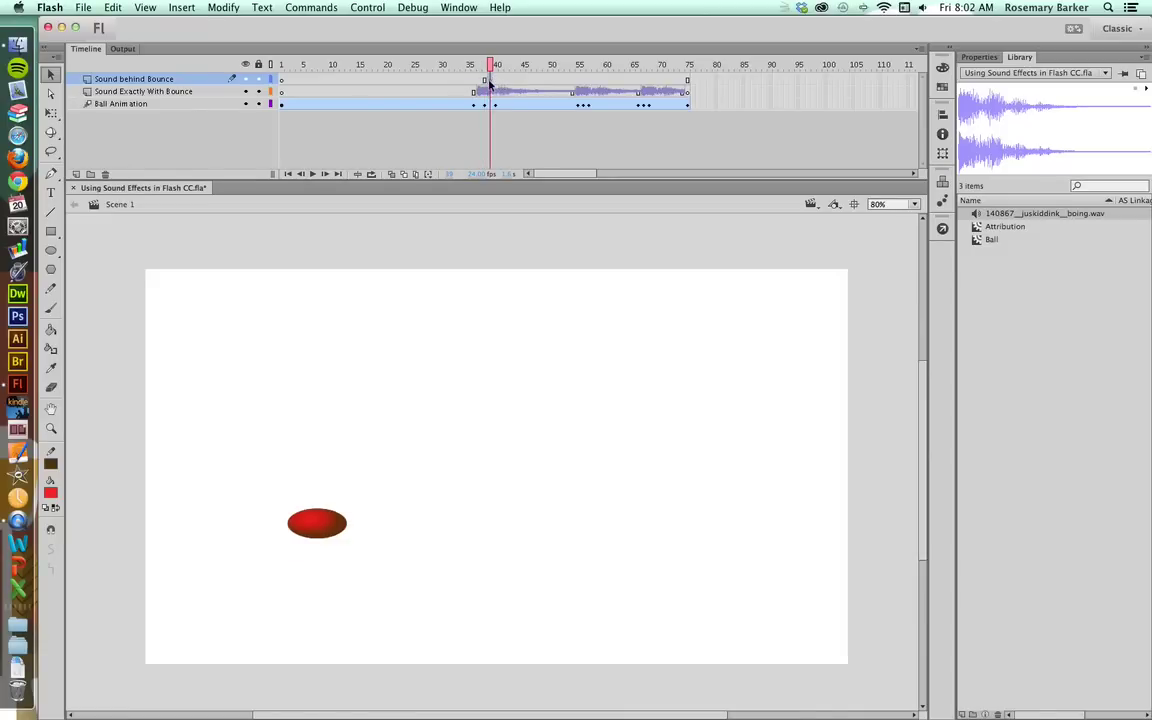
{"action": "left_click_drag", "start_coordinate": [491, 80], "coordinate": [484, 80]}
{"action": "left_click", "coordinate": [576, 93]}
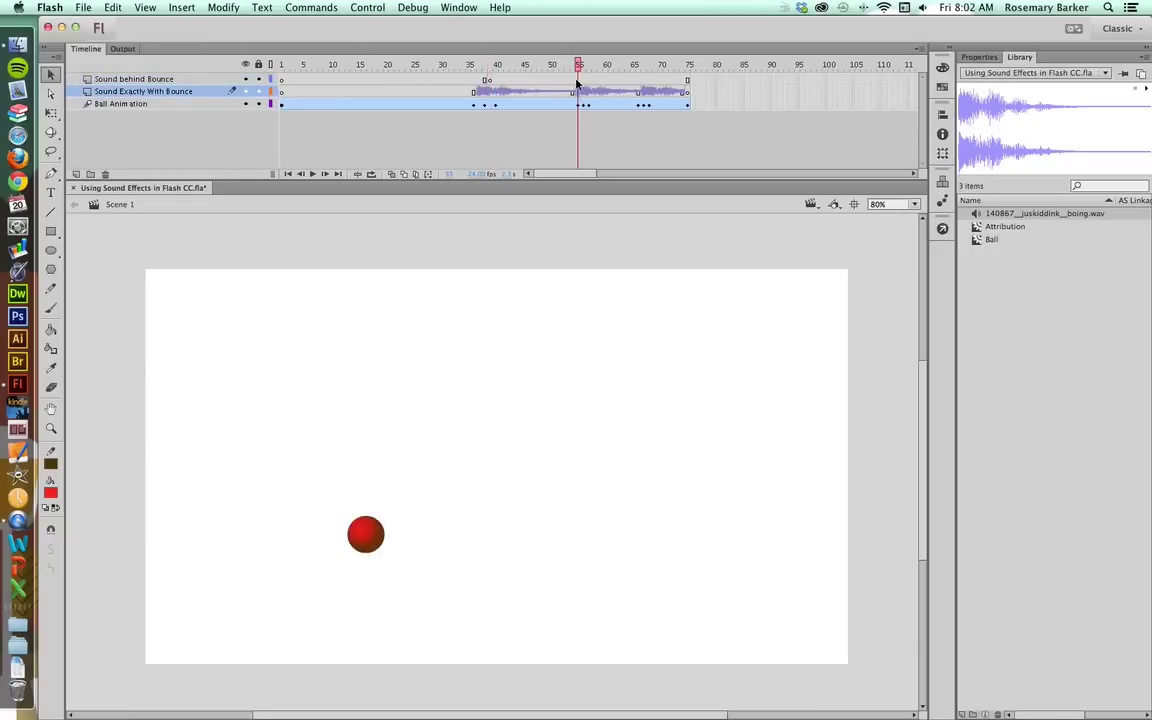
{"action": "left_click", "coordinate": [579, 80]}
{"action": "left_click", "coordinate": [584, 80]}
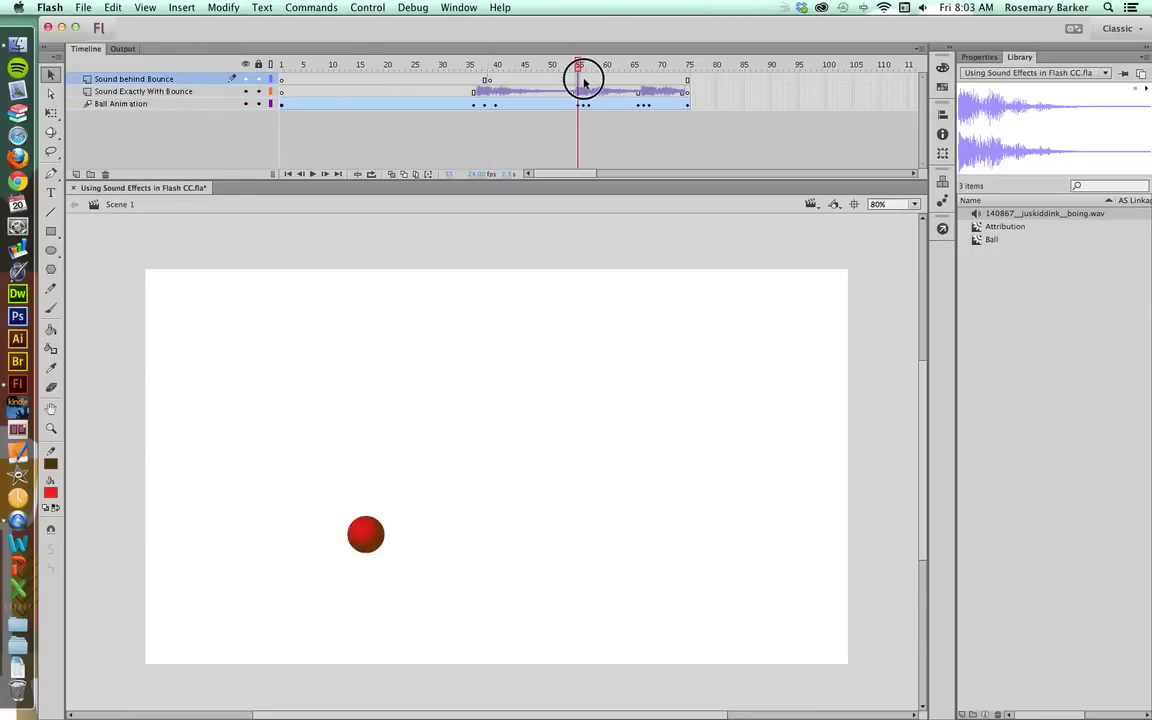
{"action": "left_click", "coordinate": [588, 80]}
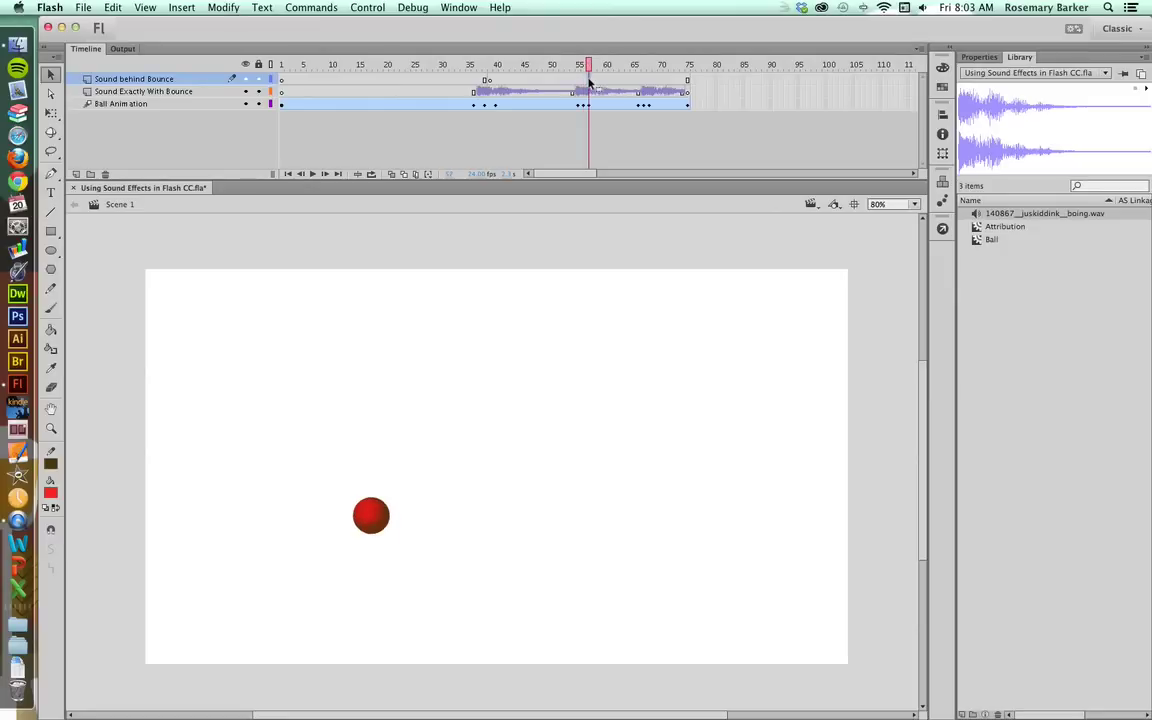
{"action": "key", "text": "F7"}
Step: Add a delayed keyframe near frame 68, attach boing.wav to the delayed keyframes, and hide Sound Exactly With Bounce
{"action": "left_click", "coordinate": [644, 91]}
{"action": "left_click", "coordinate": [644, 80]}
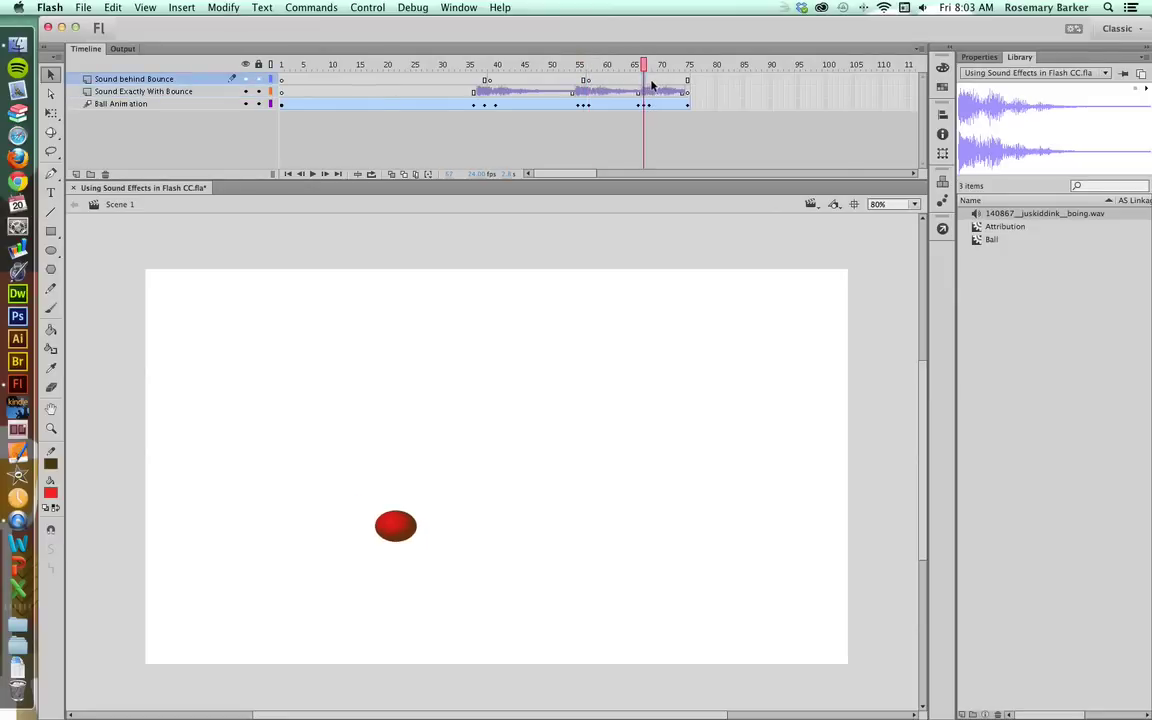
{"action": "left_click", "coordinate": [650, 81]}
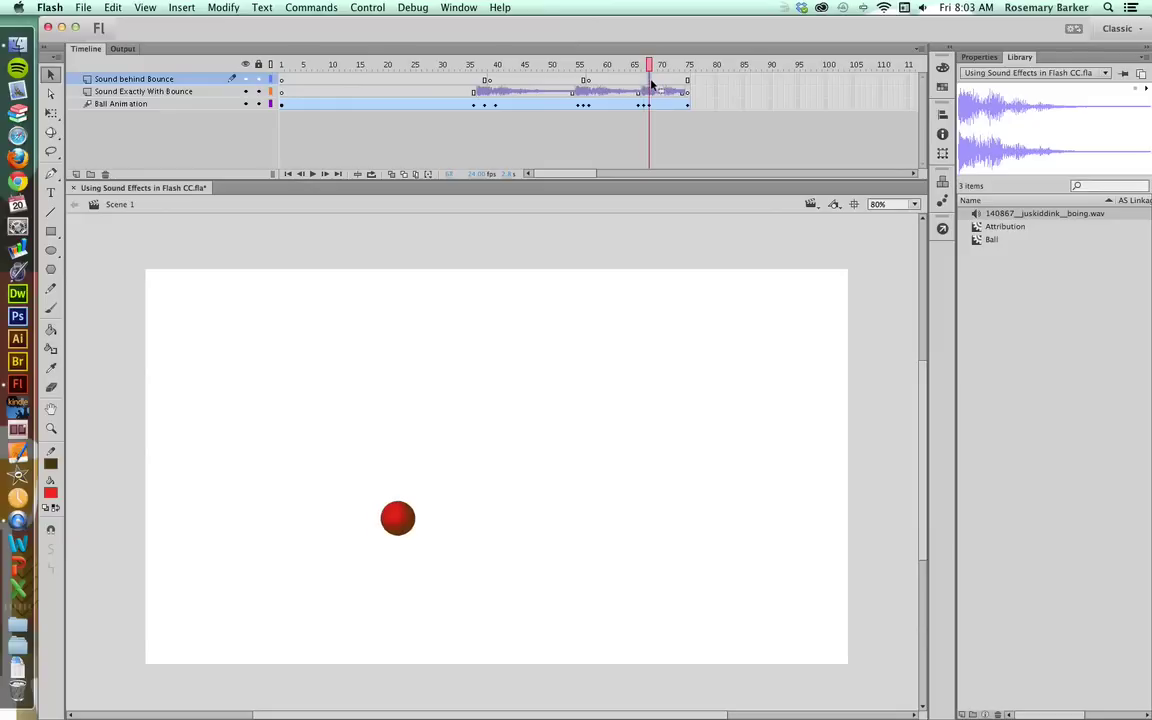
{"action": "left_click", "coordinate": [655, 81]}
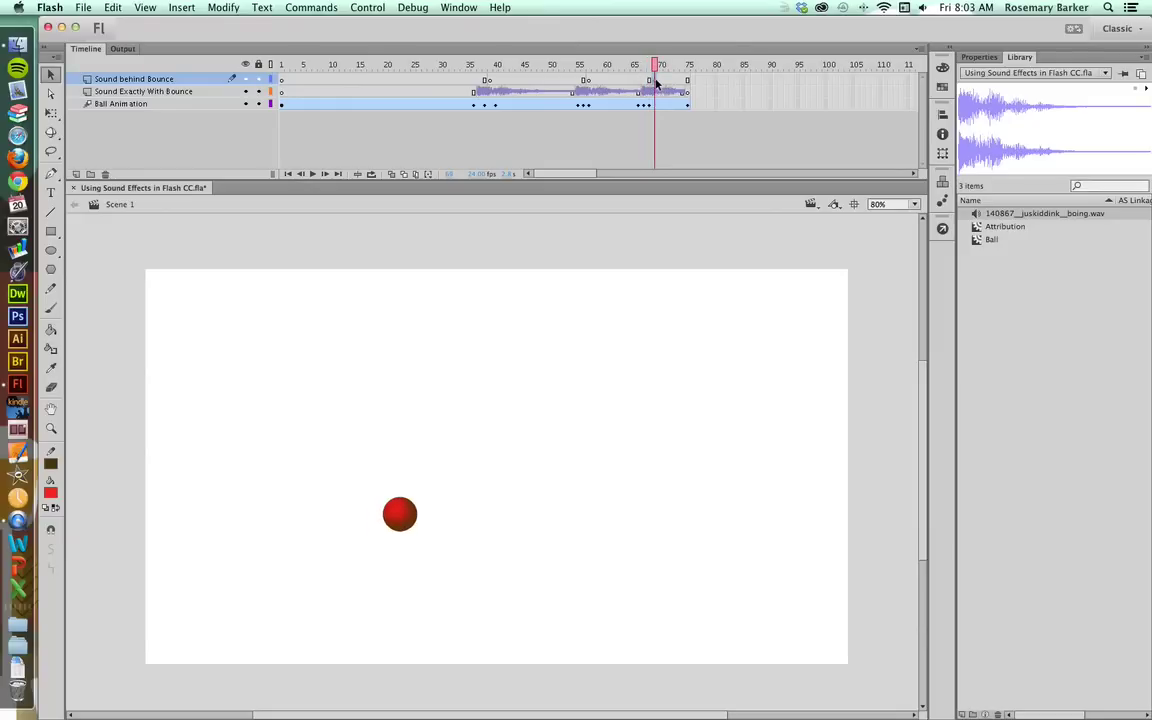
{"action": "left_click", "coordinate": [529, 76]}
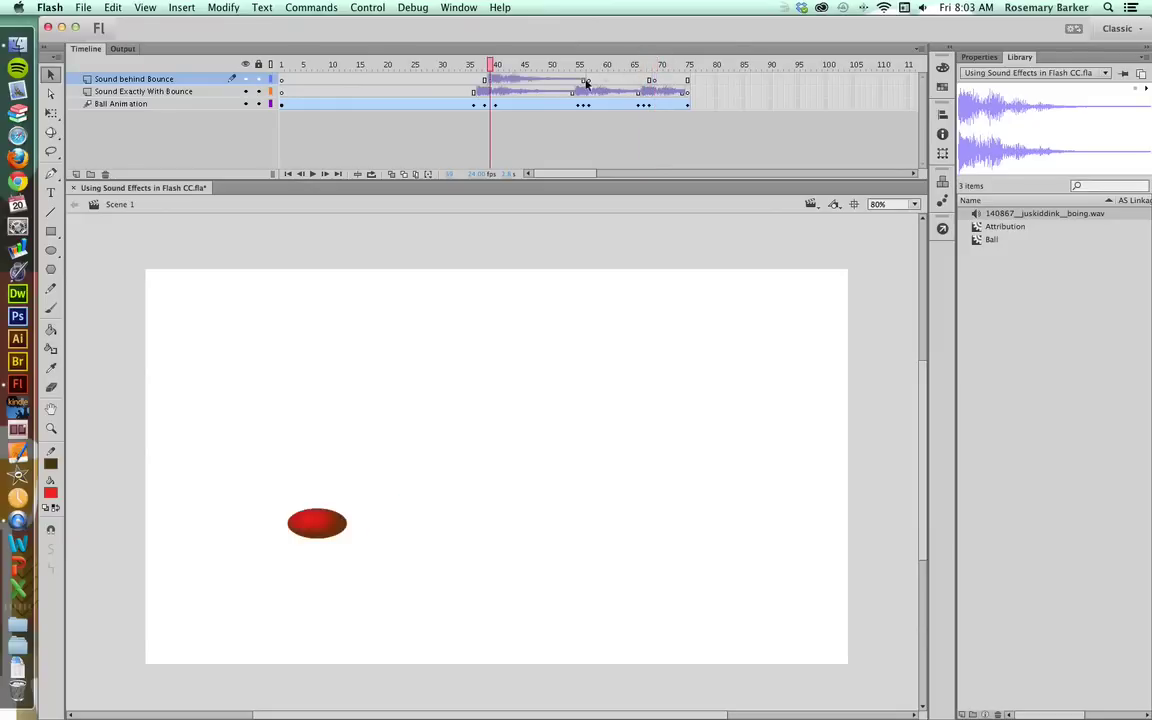
{"action": "left_click", "coordinate": [589, 84]}
{"action": "mouse_move", "coordinate": [976, 213]}
{"action": "left_mouse_down"}
{"action": "mouse_move", "coordinate": [914, 200]}
{"action": "mouse_move", "coordinate": [599, 430]}
{"action": "left_mouse_up"}
{"action": "left_click_drag", "start_coordinate": [717, 263], "coordinate": [648, 85]}
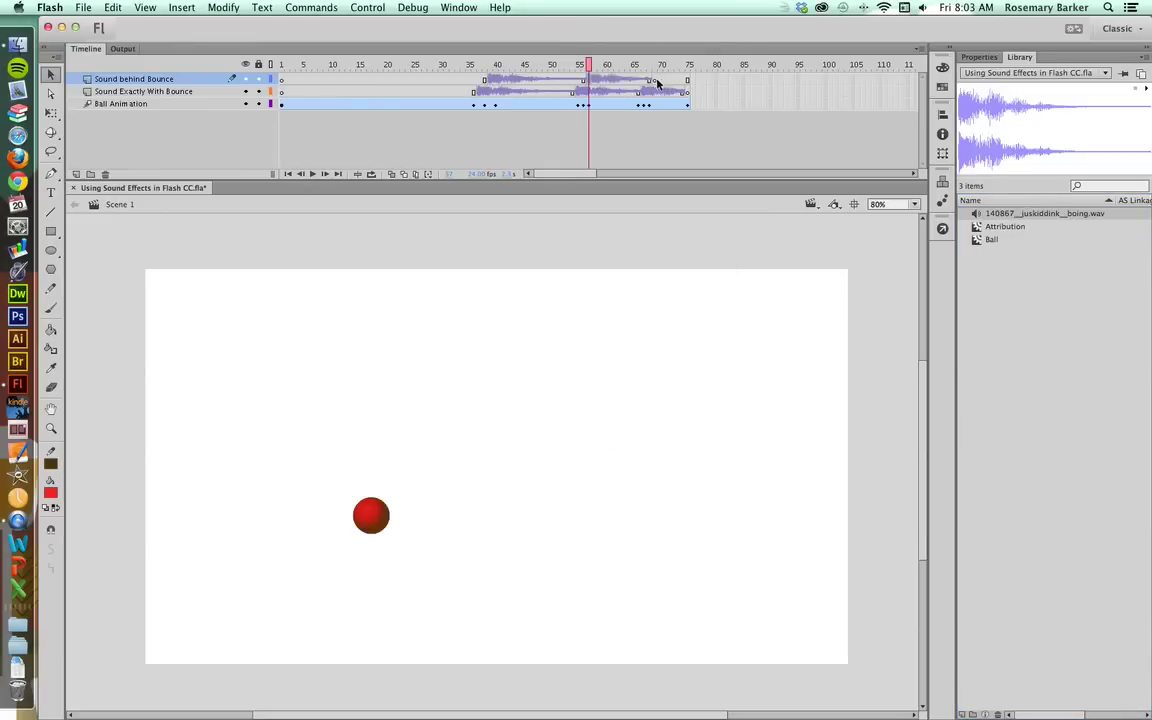
{"action": "left_click", "coordinate": [656, 82]}
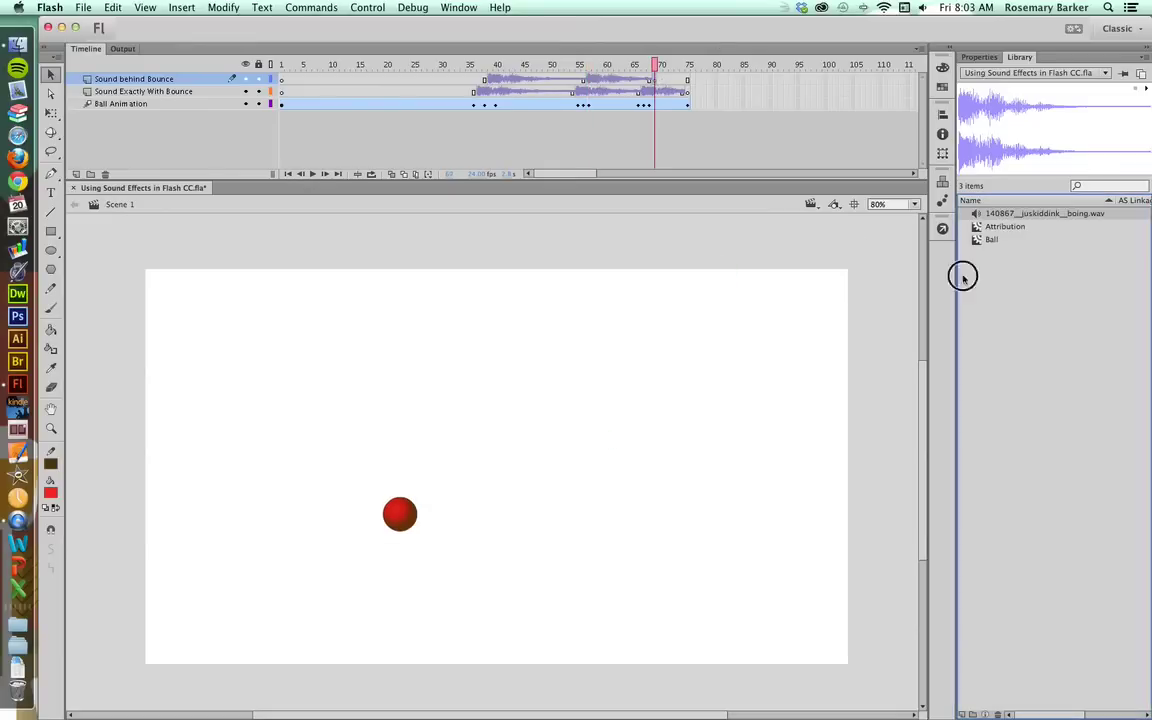
{"action": "left_click_drag", "start_coordinate": [964, 270], "coordinate": [714, 397]}
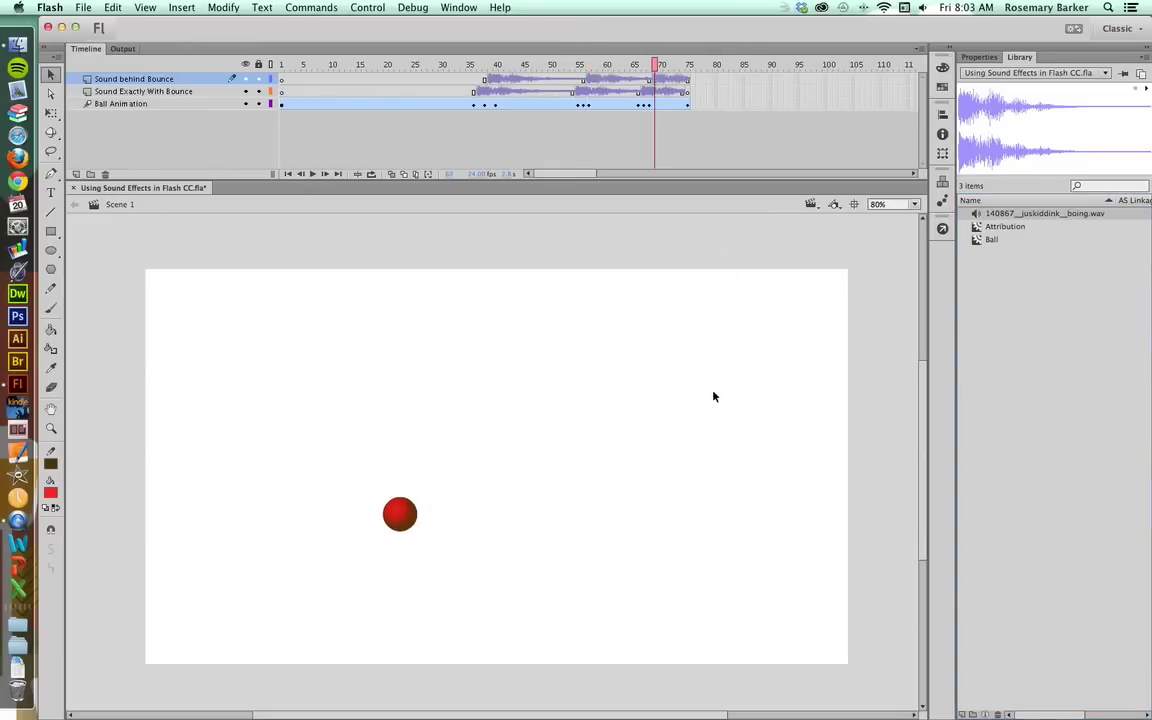
{"action": "left_click", "coordinate": [245, 92]}
Step: Unhide Sound Exactly With Bounce, delete that layer, and scrub back through the bounce
{"action": "left_click", "coordinate": [245, 92]}
{"action": "left_click", "coordinate": [208, 92]}
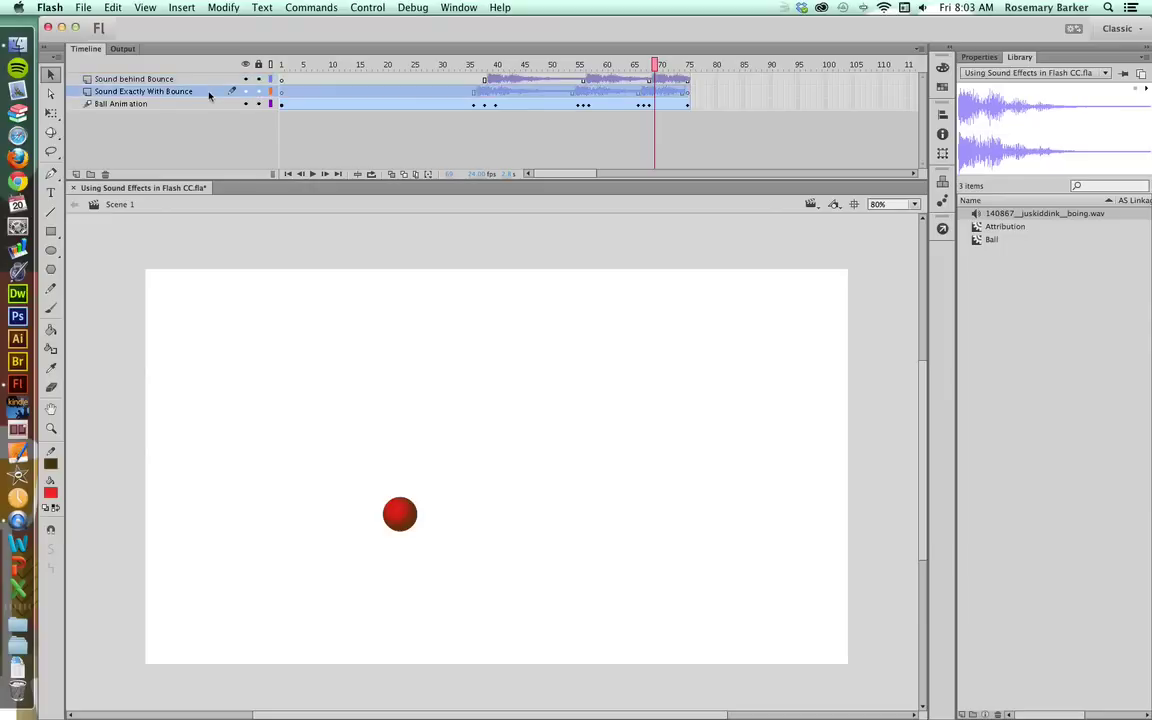
{"action": "left_click", "coordinate": [105, 174]}
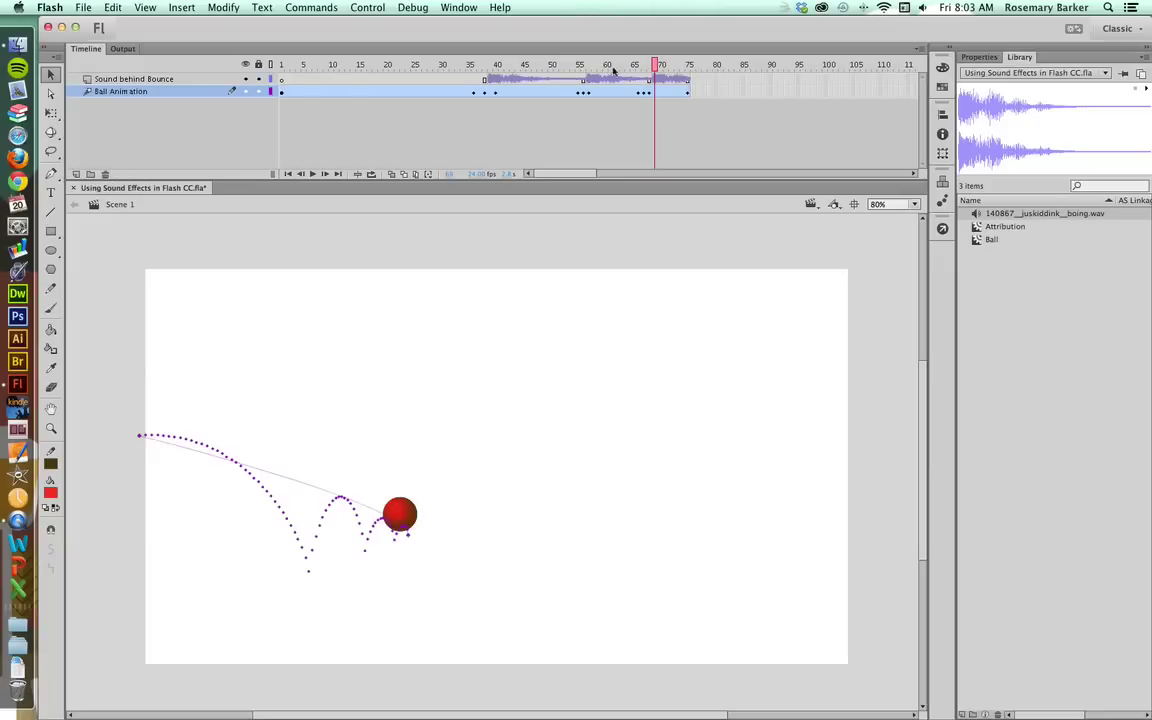
{"action": "left_click_drag", "start_coordinate": [590, 64], "coordinate": [375, 87]}
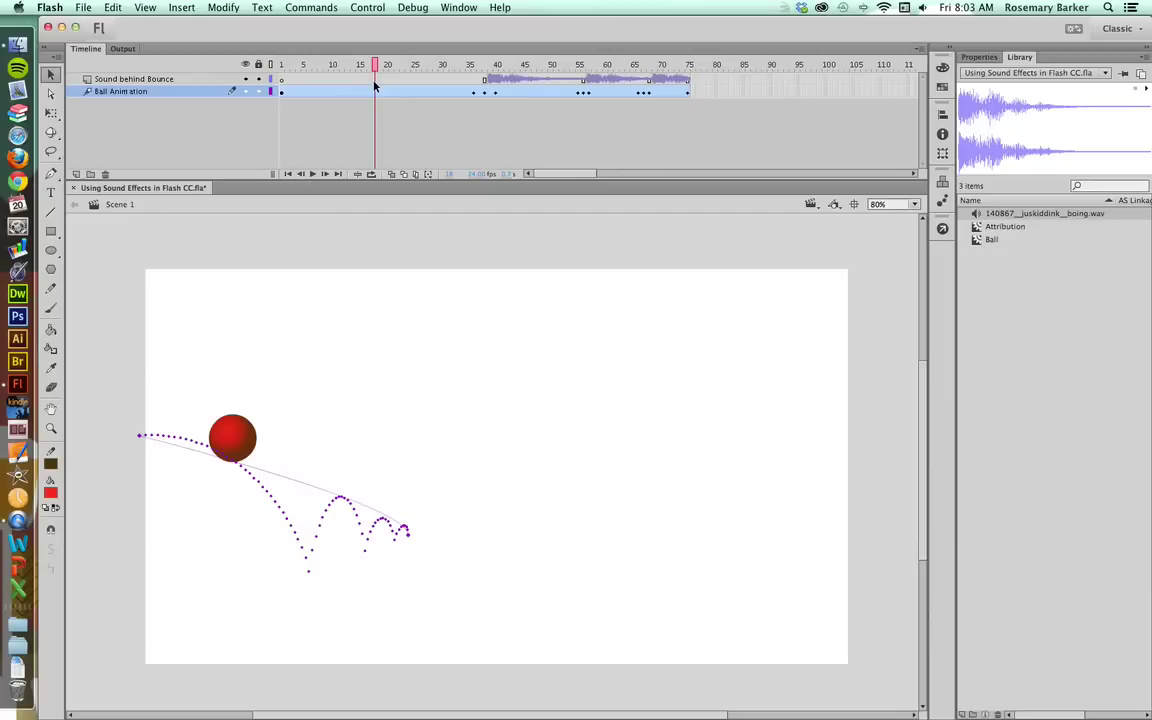
{"action": "key", "text": "super+Return"}
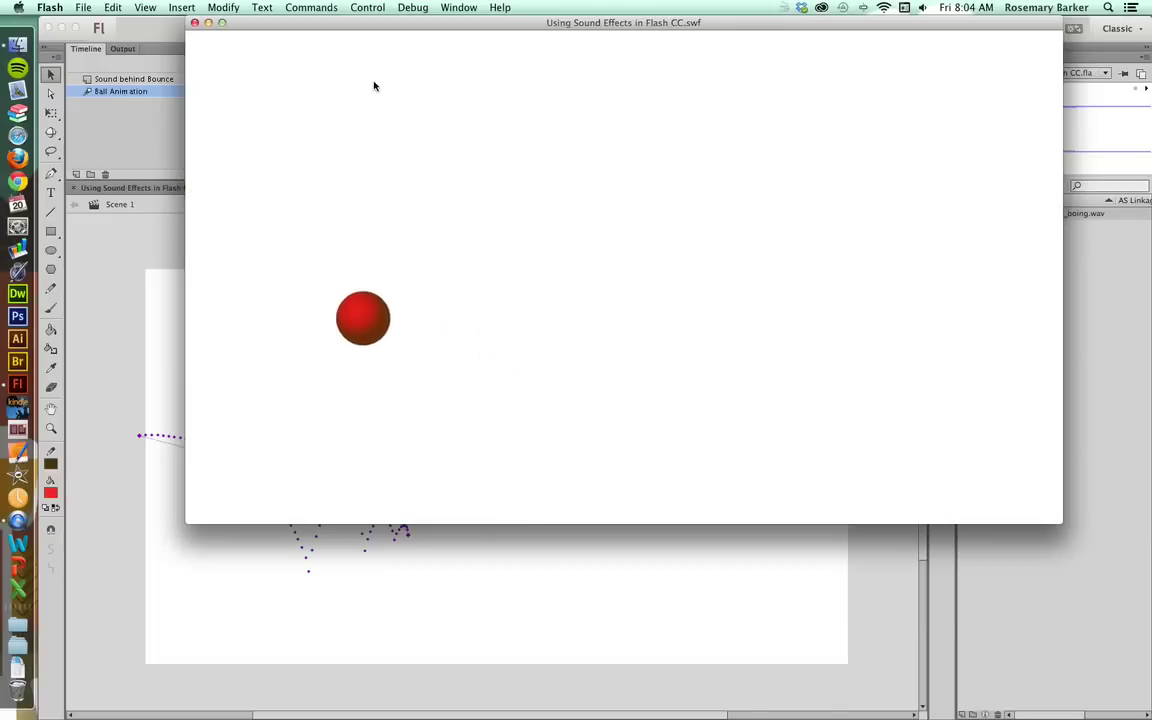
{"action": "key", "text": "super+w"}
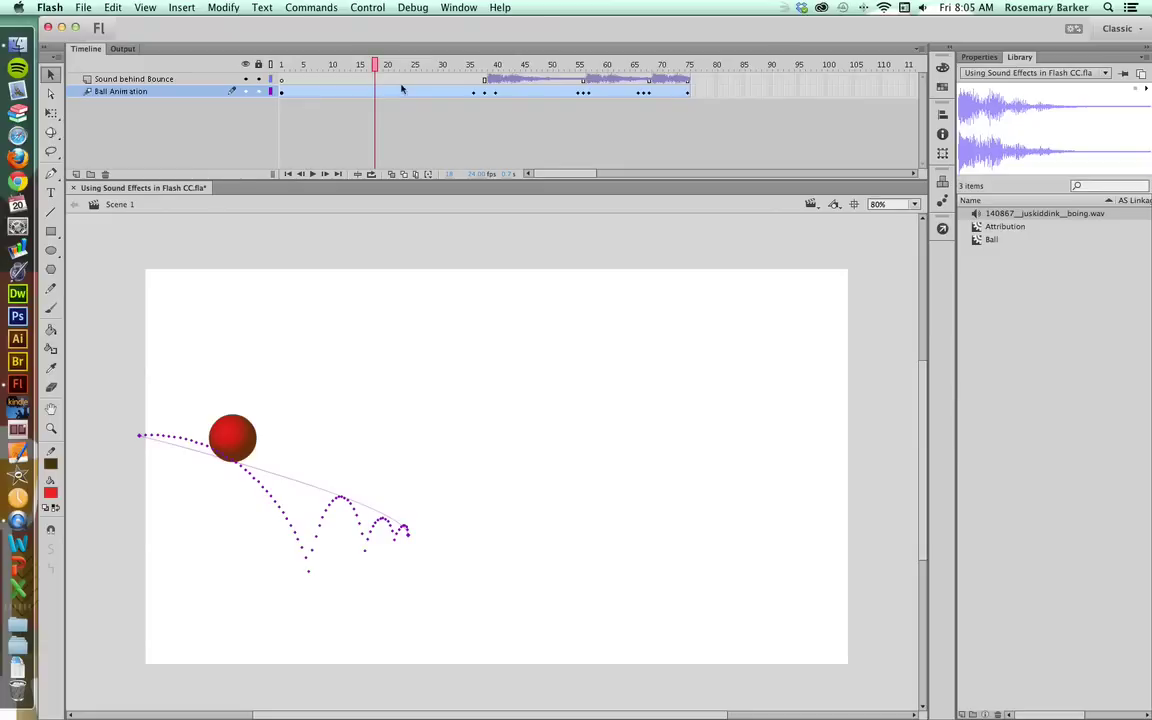
Step: Create a layer, move it to the top, rename it 'Action', and go to frame 75
{"action": "left_click", "coordinate": [75, 175]}
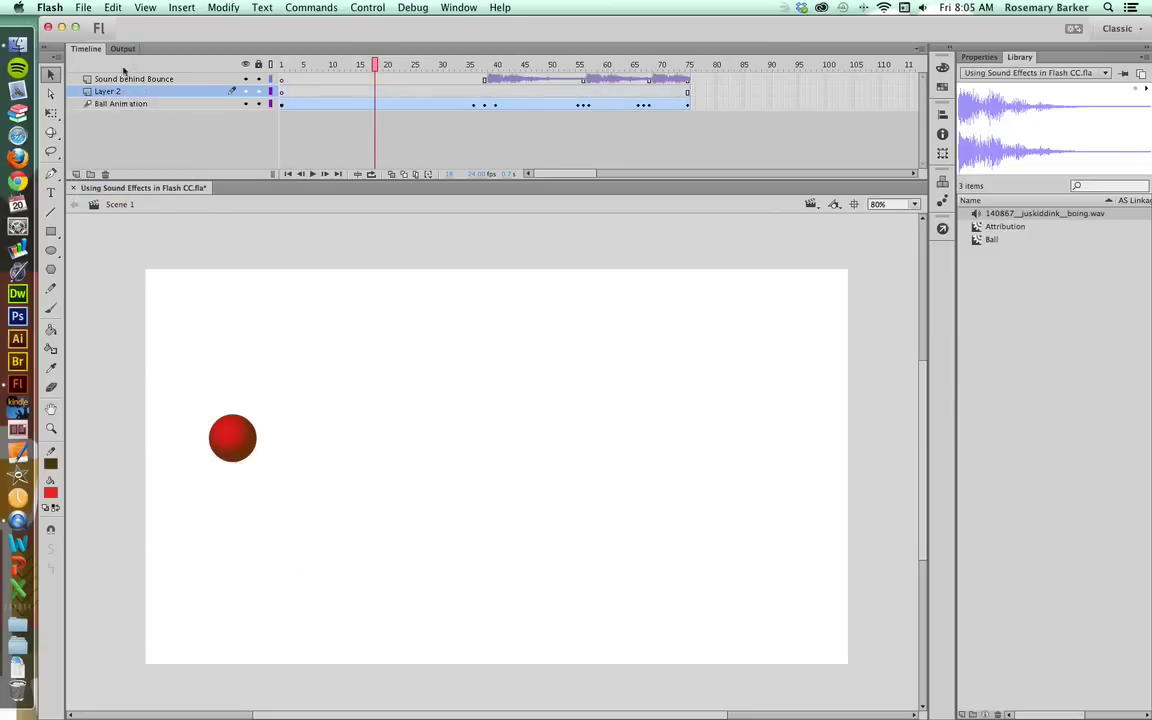
{"action": "left_click_drag", "start_coordinate": [111, 88], "coordinate": [121, 79]}
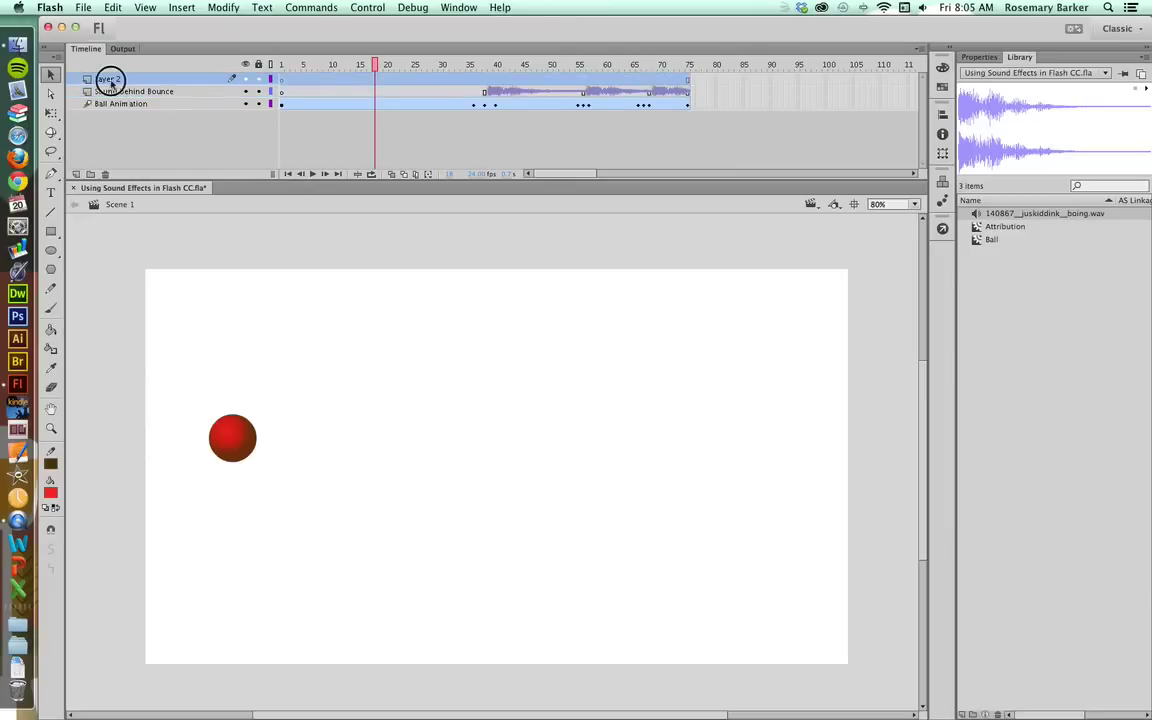
{"action": "double_click", "coordinate": [111, 79]}
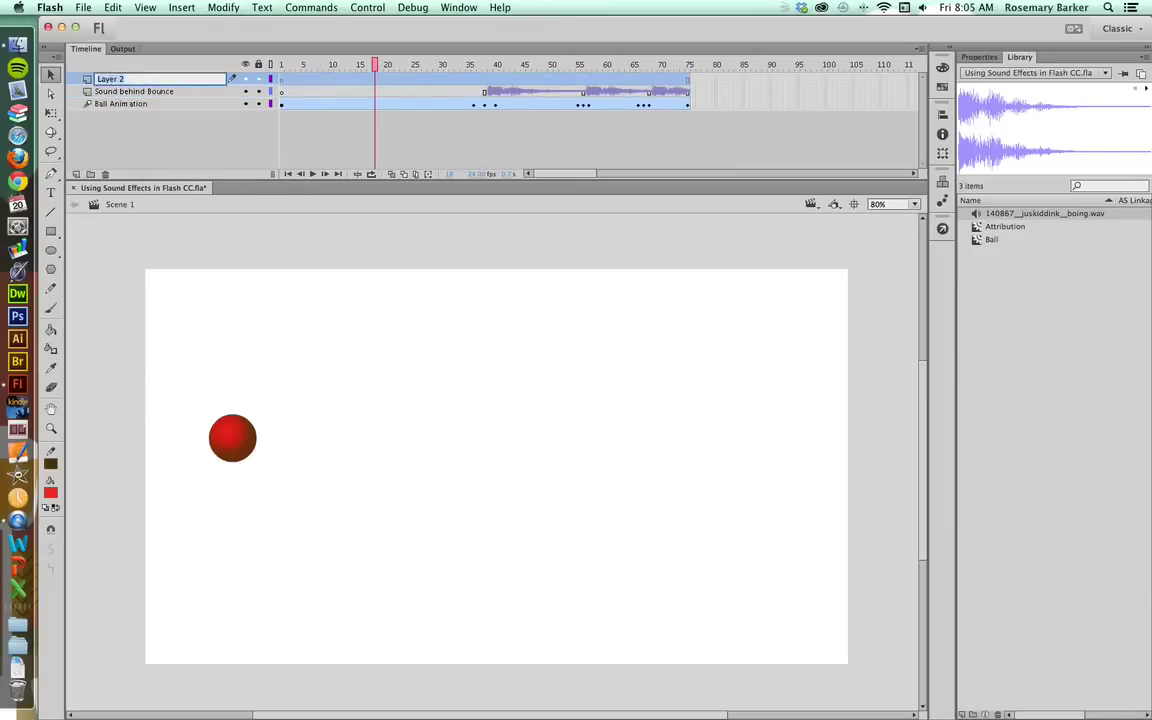
{"action": "type", "text": "Action"}
{"action": "left_click", "coordinate": [283, 80]}
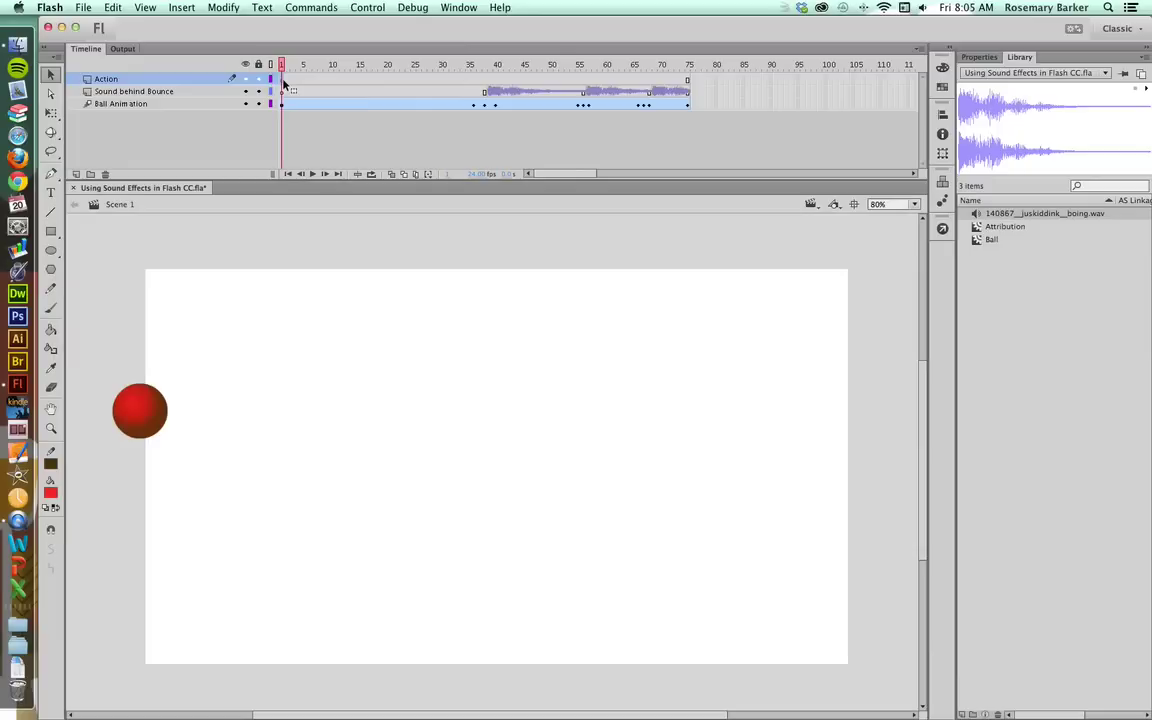
{"action": "left_click", "coordinate": [688, 81]}
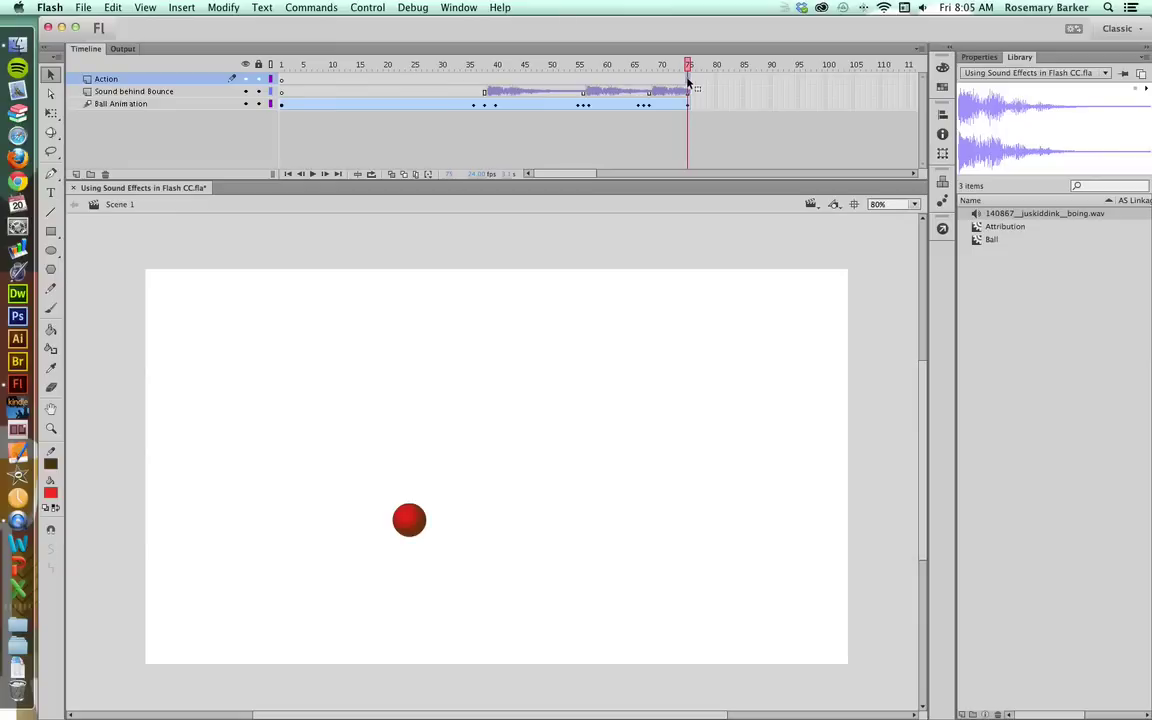
Step: Give the Action layer a blank keyframe at frame 75 holding stop();, then save
{"action": "key", "text": "F7"}
{"action": "left_click", "coordinate": [459, 8]}
{"action": "left_click", "coordinate": [481, 146]}
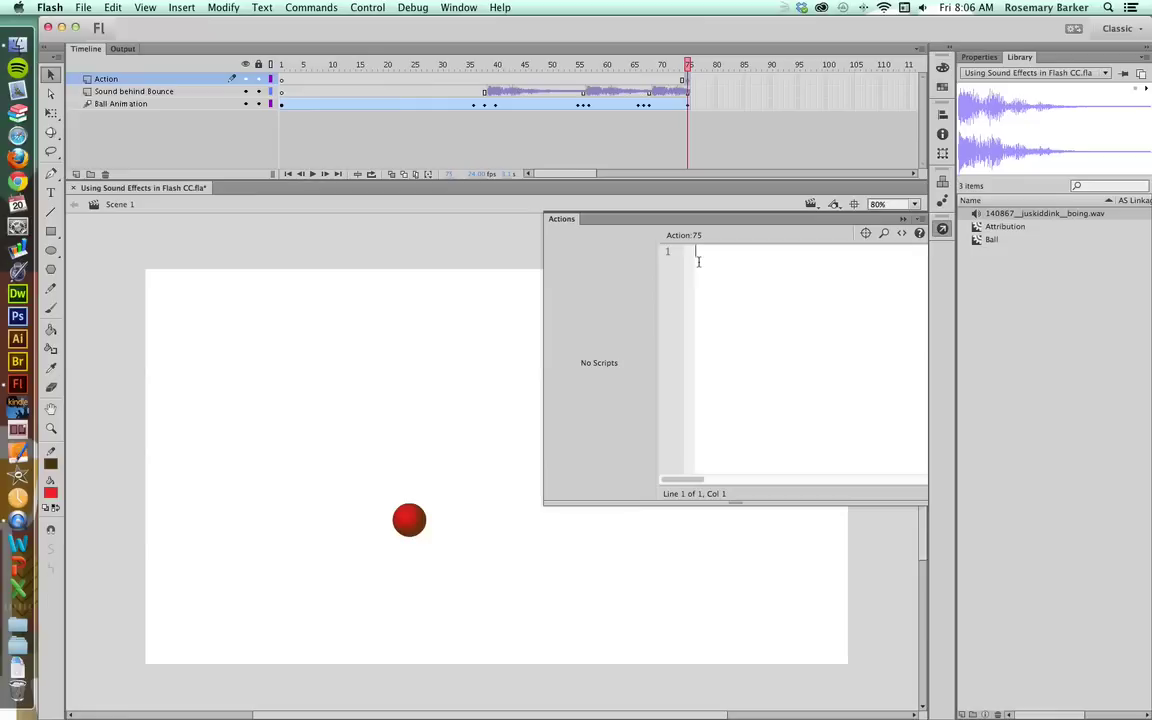
{"action": "type", "text": "stop("}
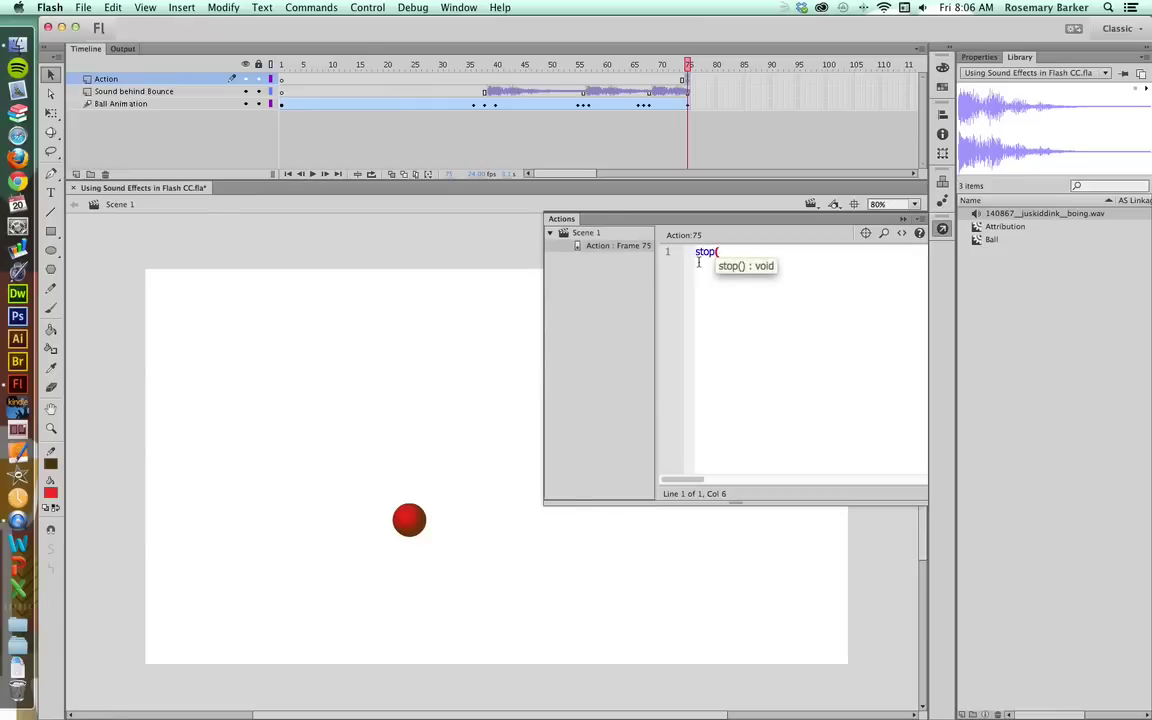
{"action": "type", "text": ");"}
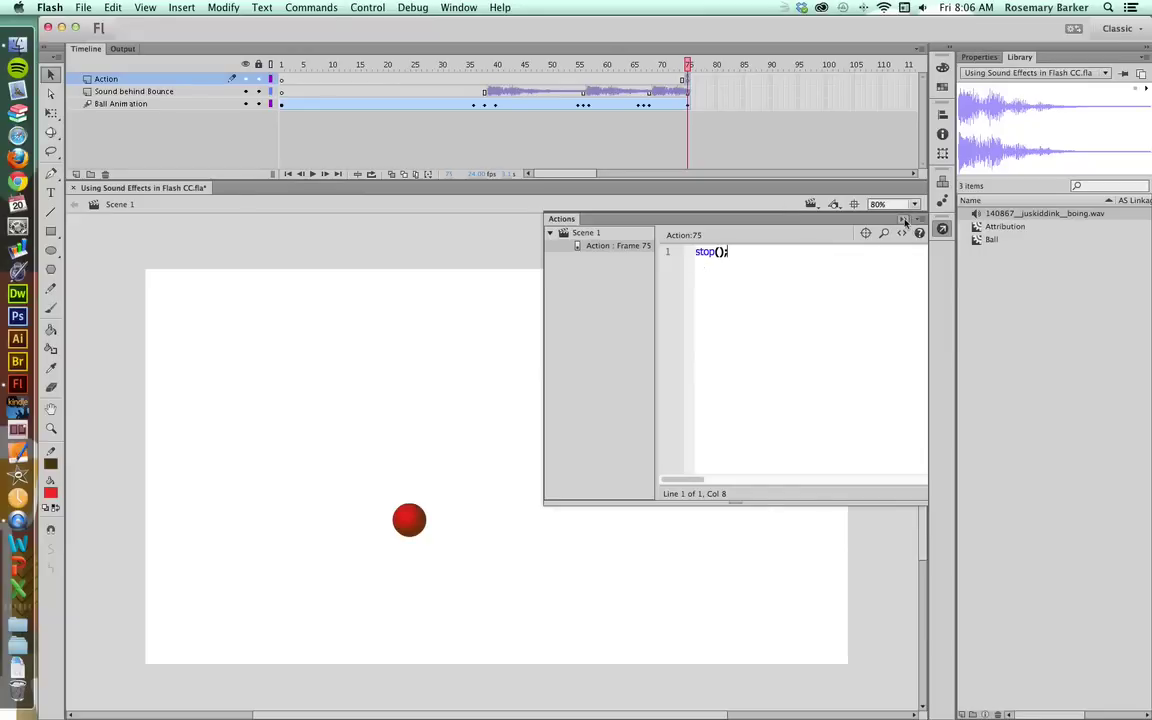
{"action": "key", "text": "F9"}
{"action": "key", "text": "super+s"}
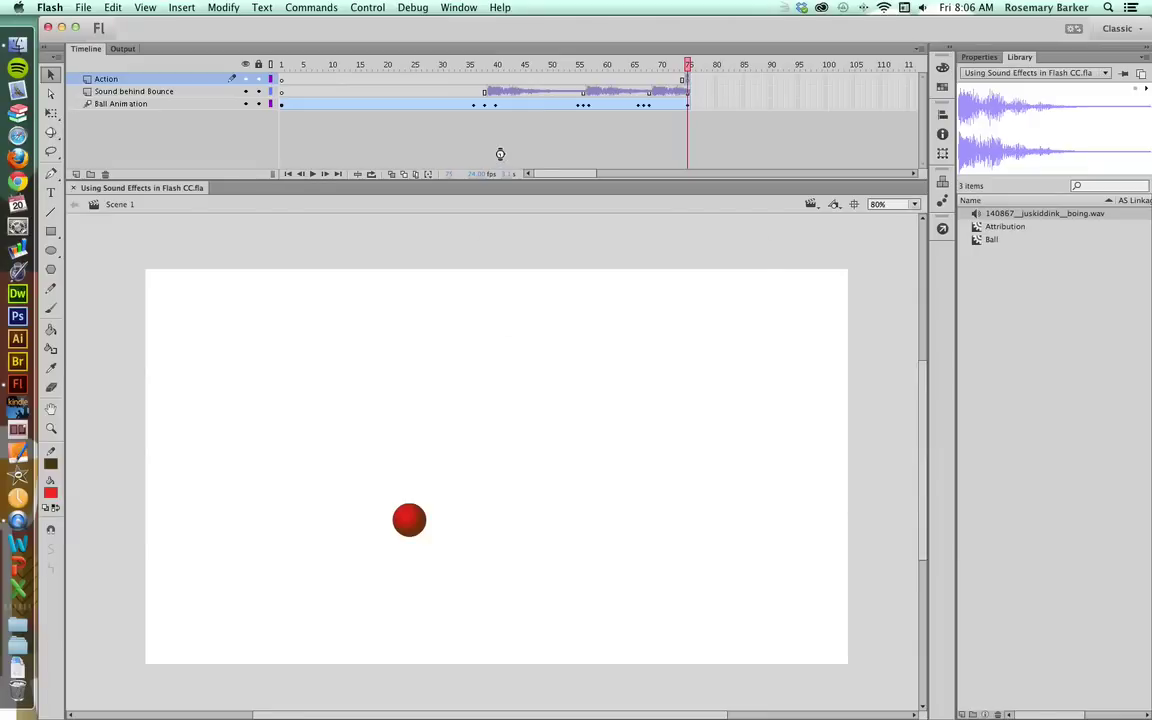
{"action": "key", "text": "super+Return"}
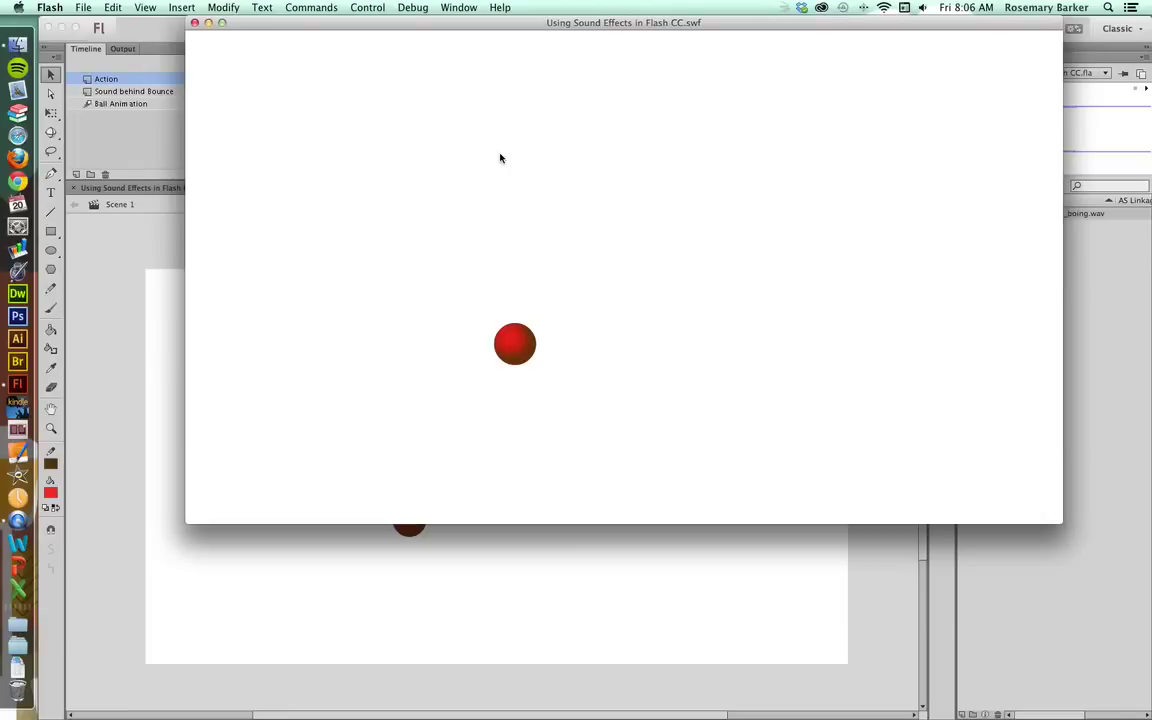
{"action": "key", "text": "super+w"}
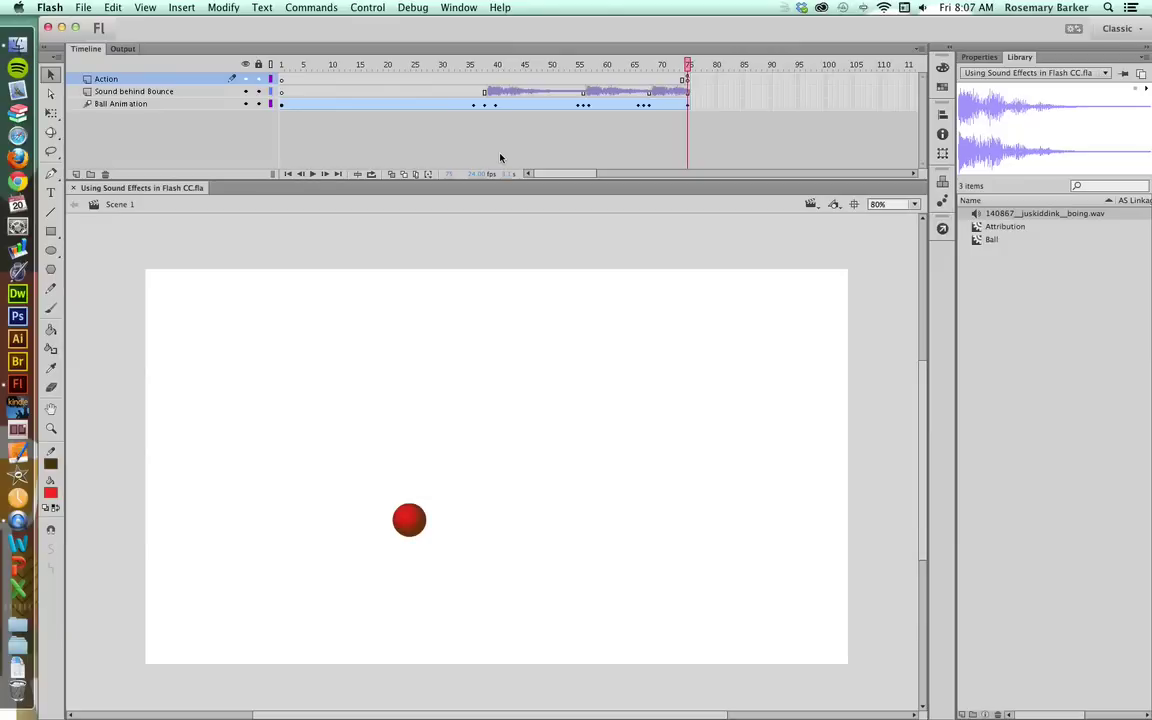
Step: Create Layer 3, rename it 'Attribution', and go back to frame 1
{"action": "left_click", "coordinate": [76, 174]}
{"action": "left_click", "coordinate": [103, 79]}
{"action": "double_click", "coordinate": [103, 79]}
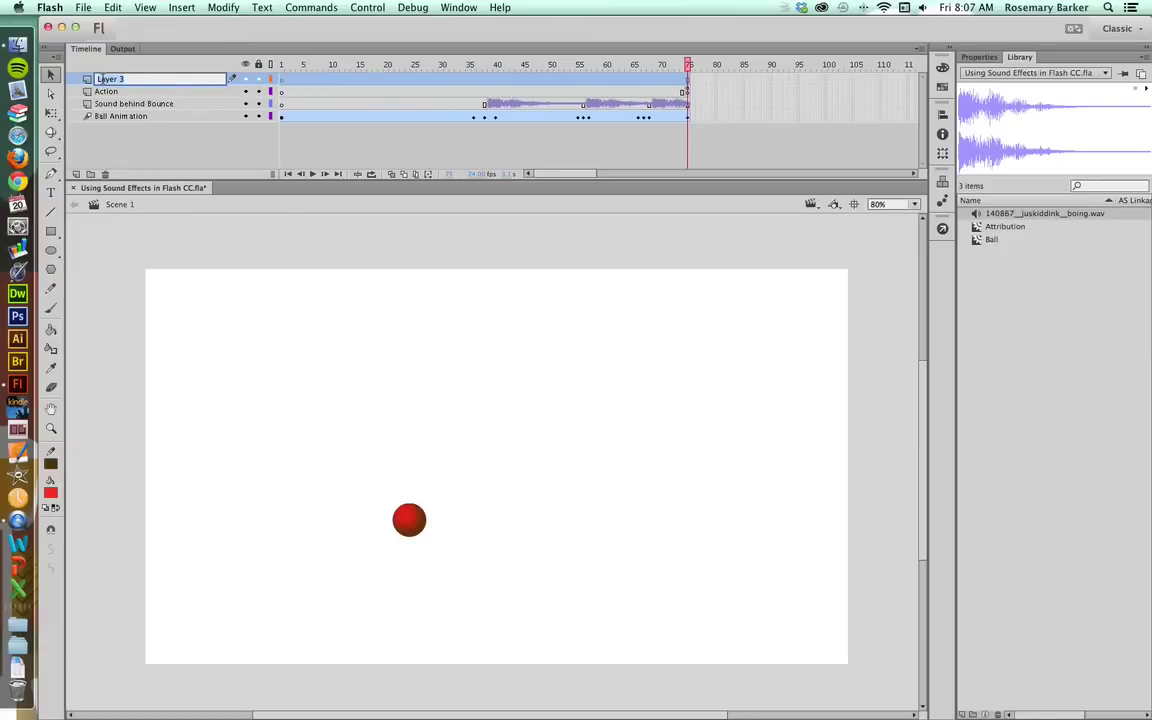
{"action": "type", "text": "Attribution"}
{"action": "key", "text": "Return"}
{"action": "left_click", "coordinate": [282, 79]}
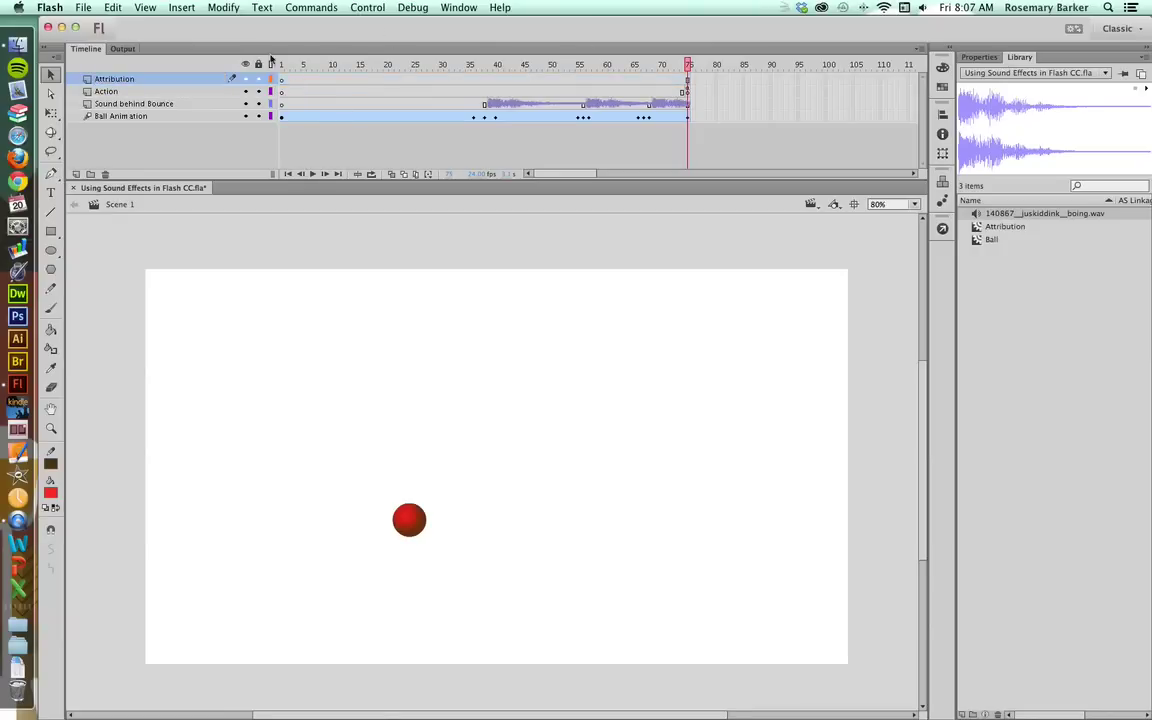
{"action": "left_click", "coordinate": [282, 80]}
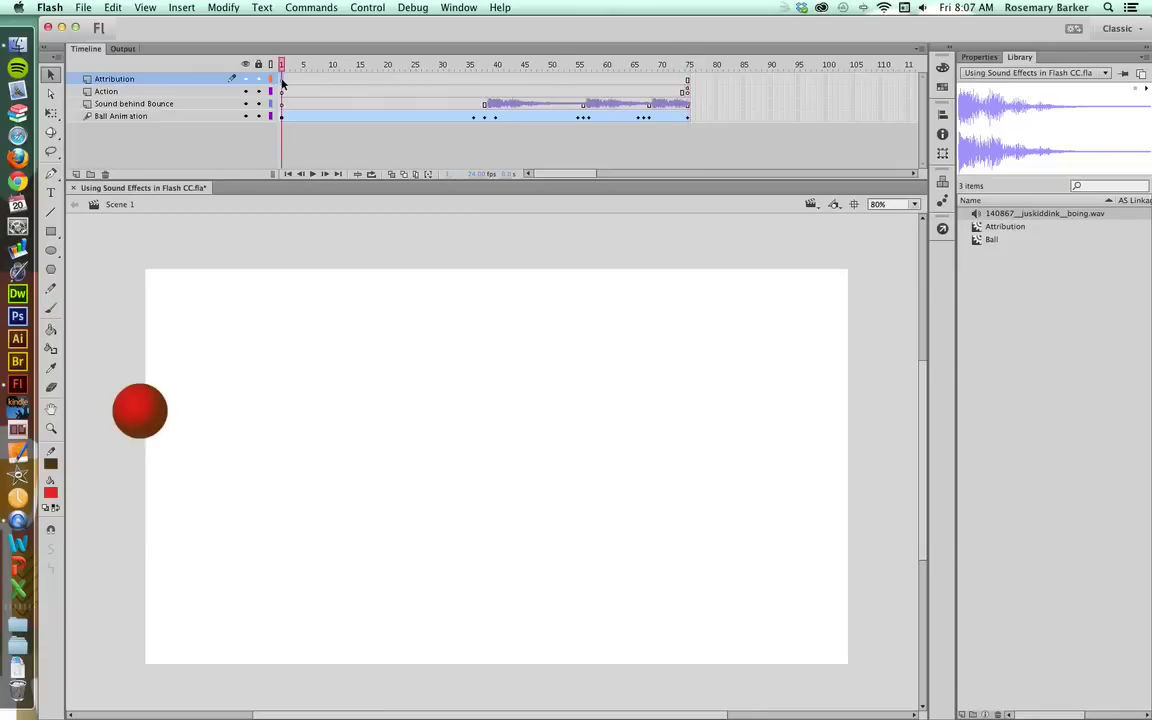
Step: Drag the Attribution credit symbol from the Library to the bottom centre of the stage
{"action": "left_click_drag", "start_coordinate": [1000, 227], "coordinate": [472, 476]}
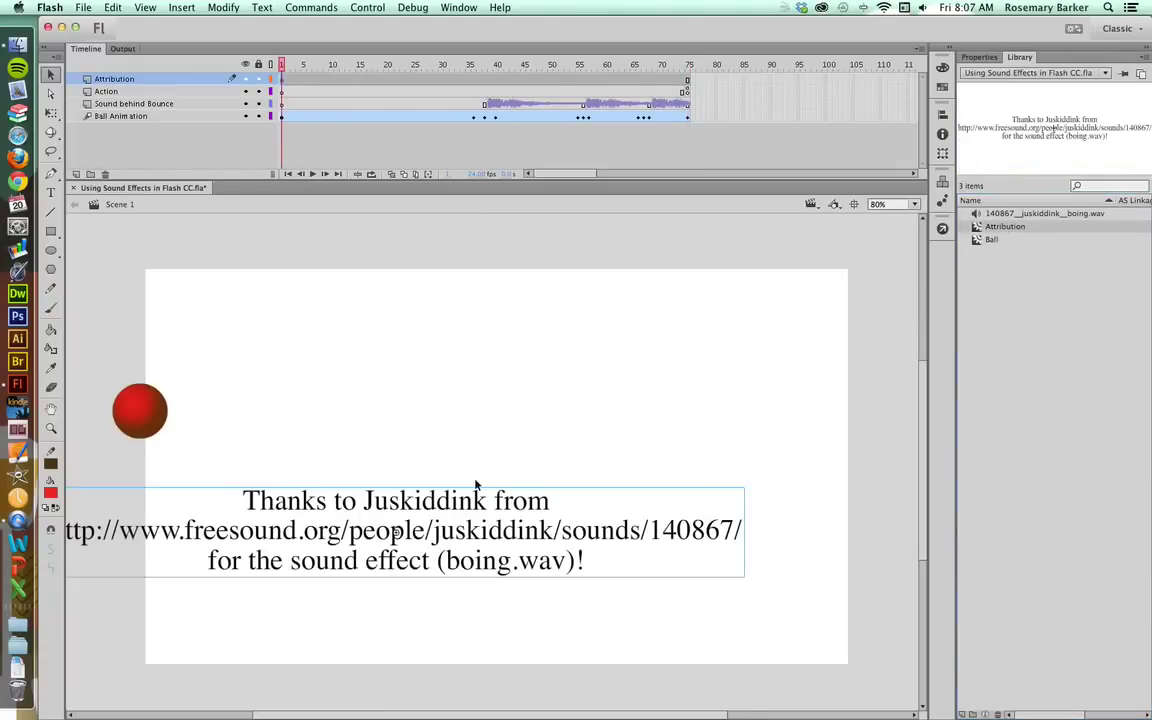
{"action": "left_click", "coordinate": [397, 512]}
{"action": "left_click_drag", "start_coordinate": [397, 512], "coordinate": [481, 556]}
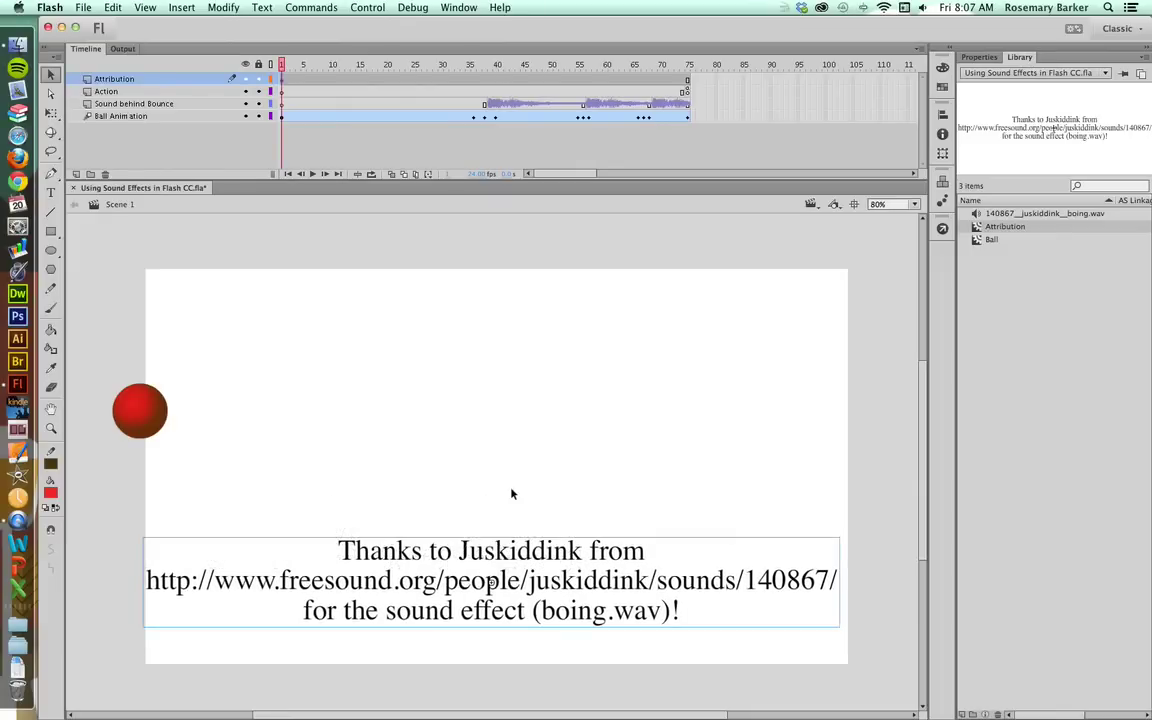
{"action": "left_click", "coordinate": [511, 493]}
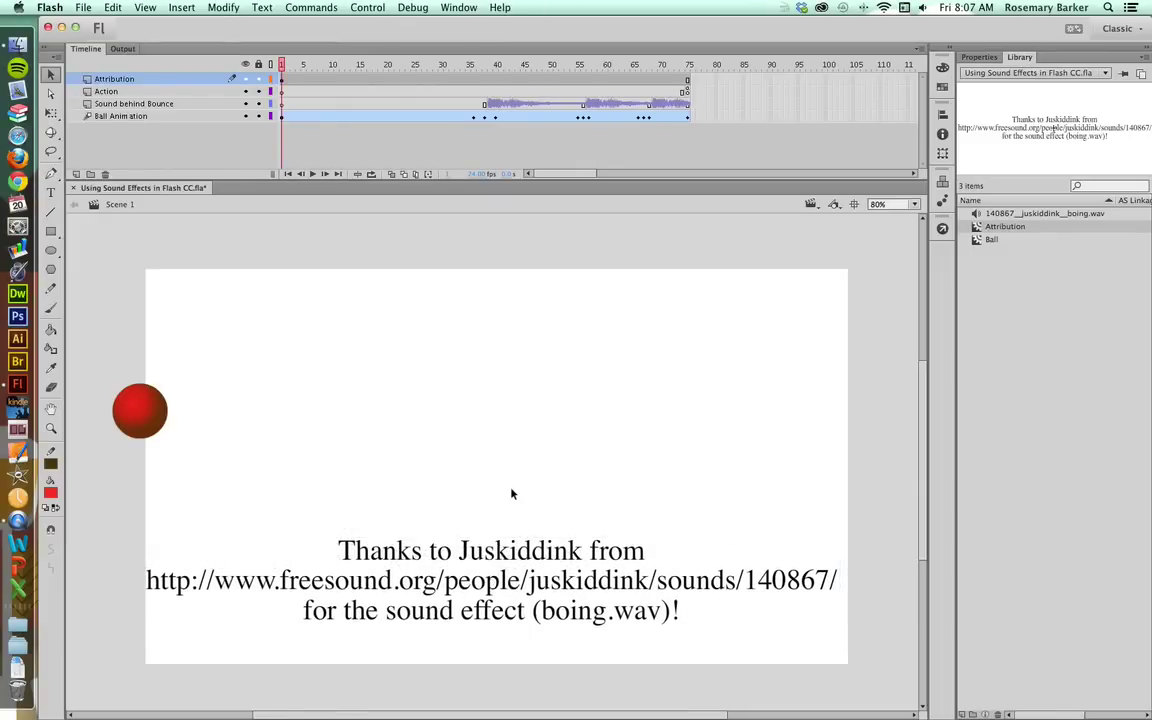